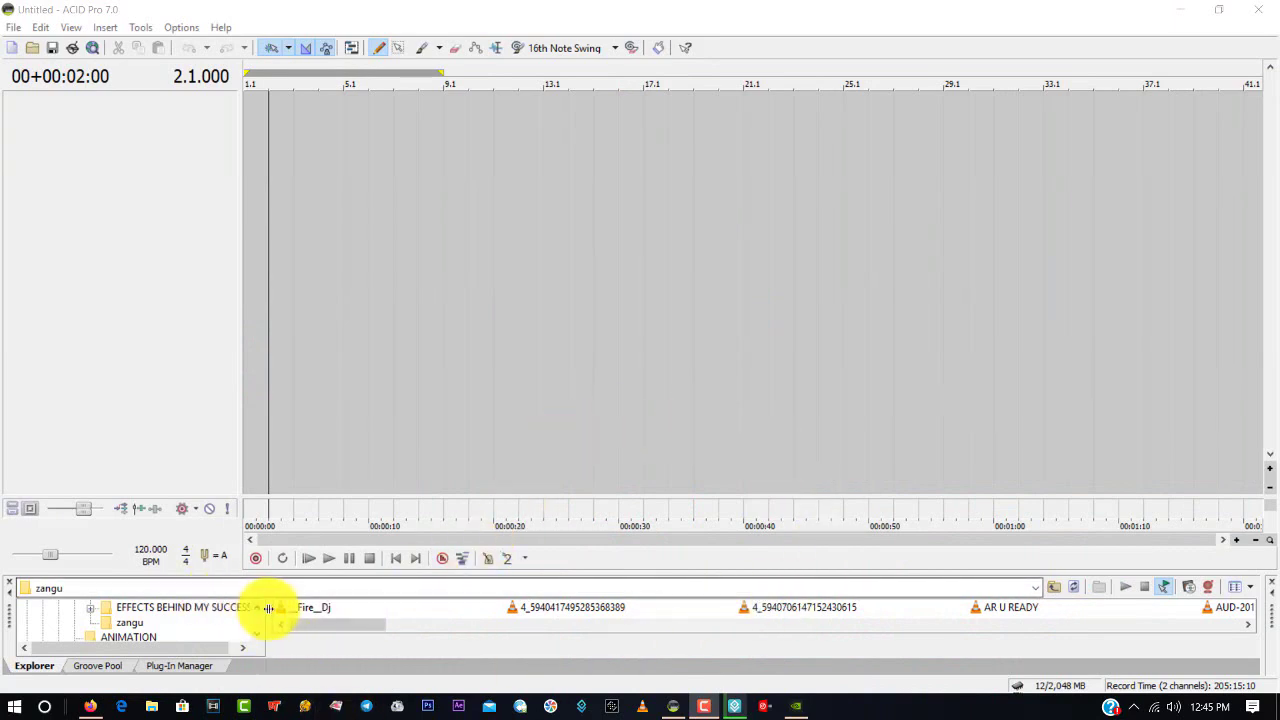
drag(256, 610, 256, 607)
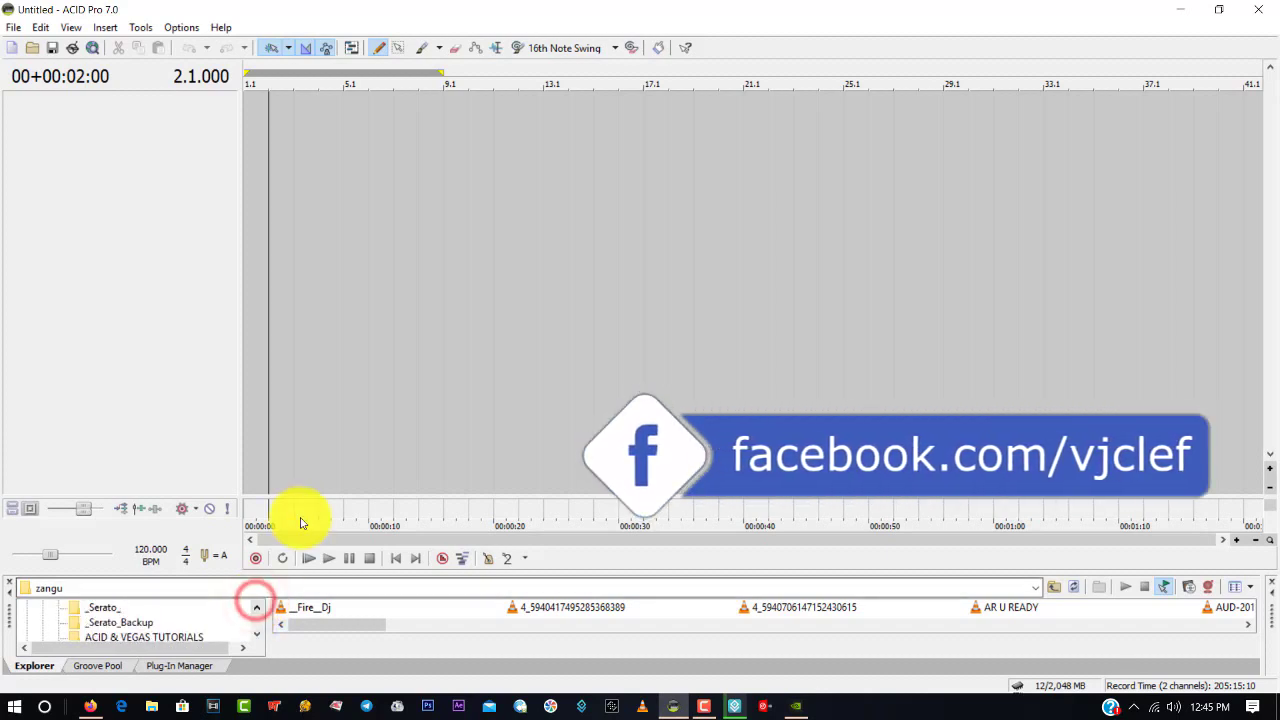
click(257, 636)
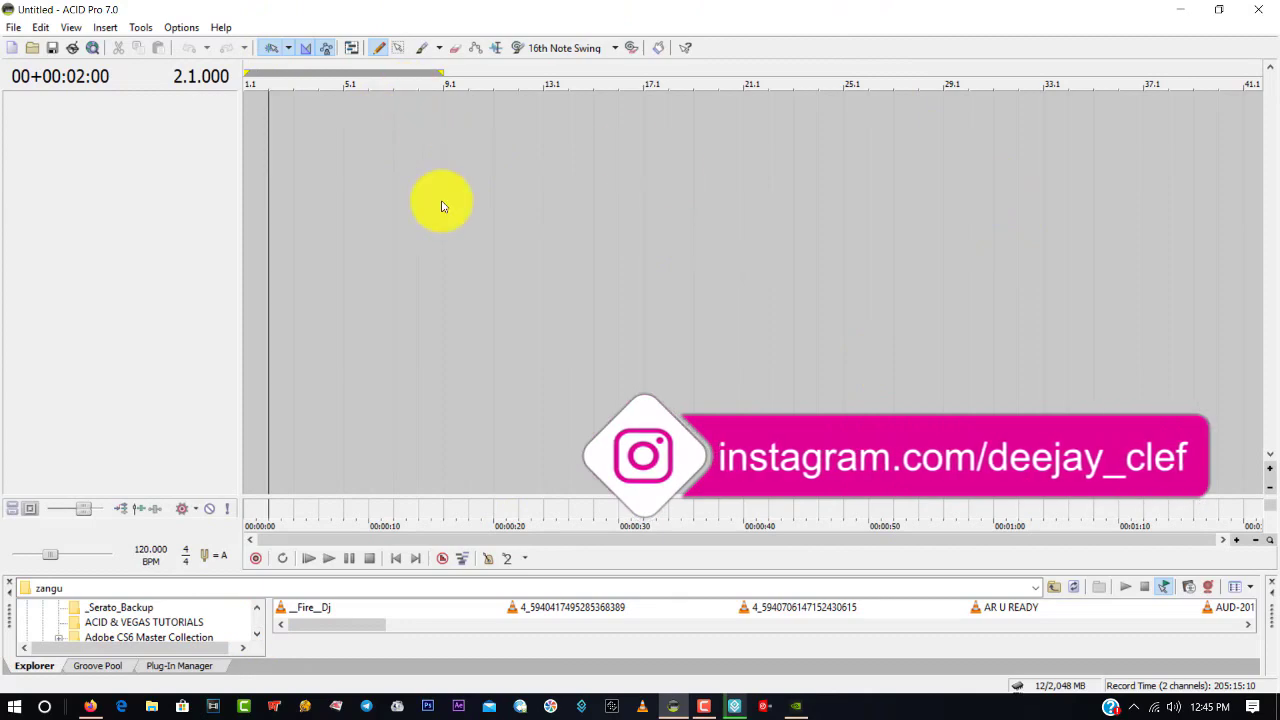
click(518, 168)
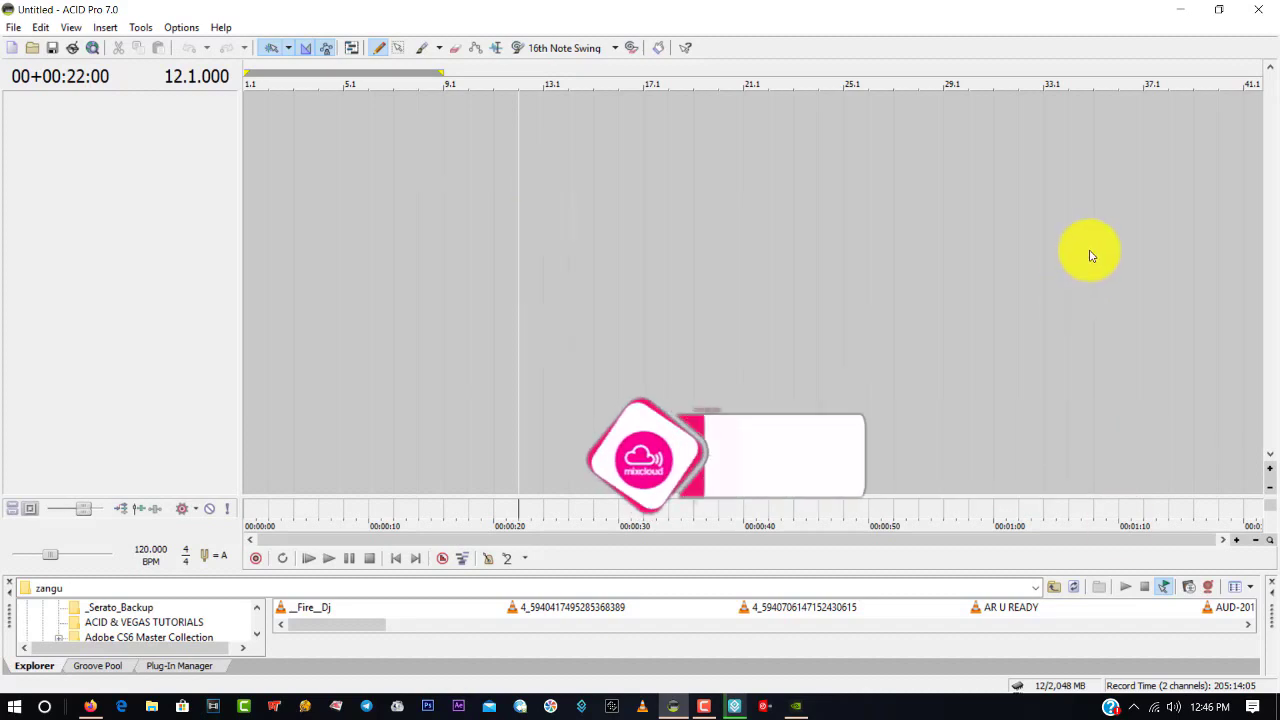
click(512, 274)
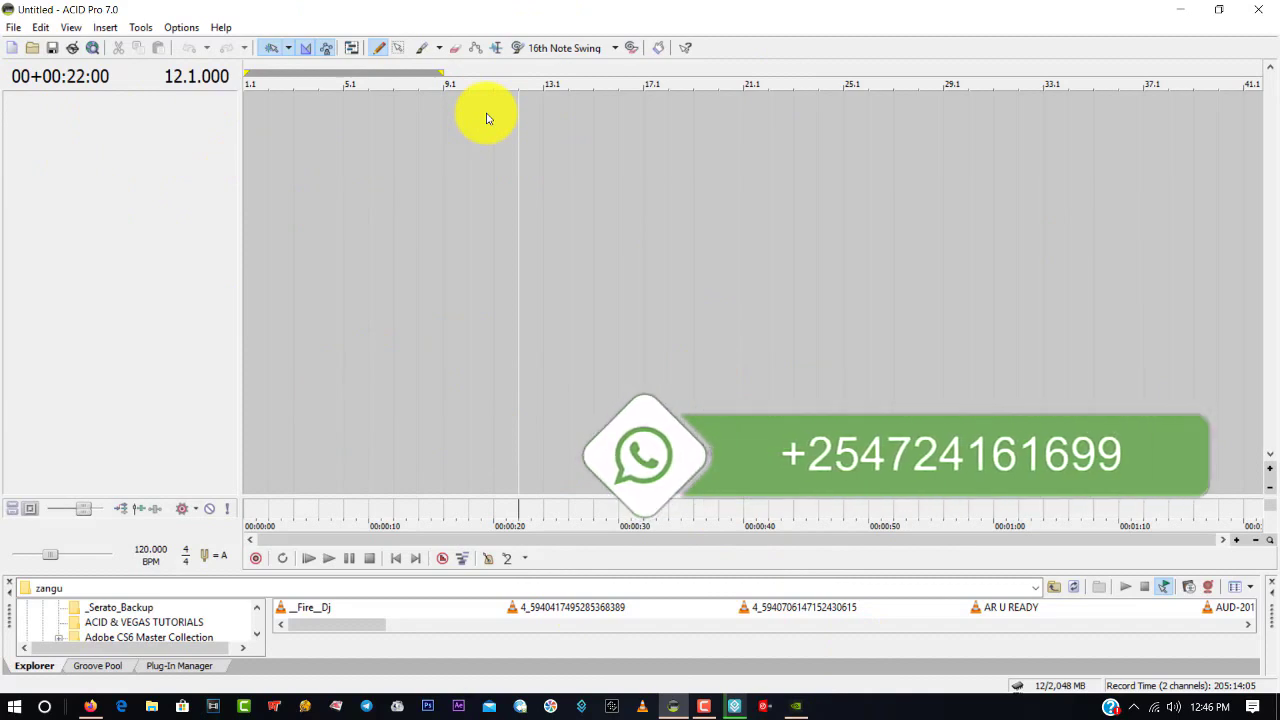
click(16, 28)
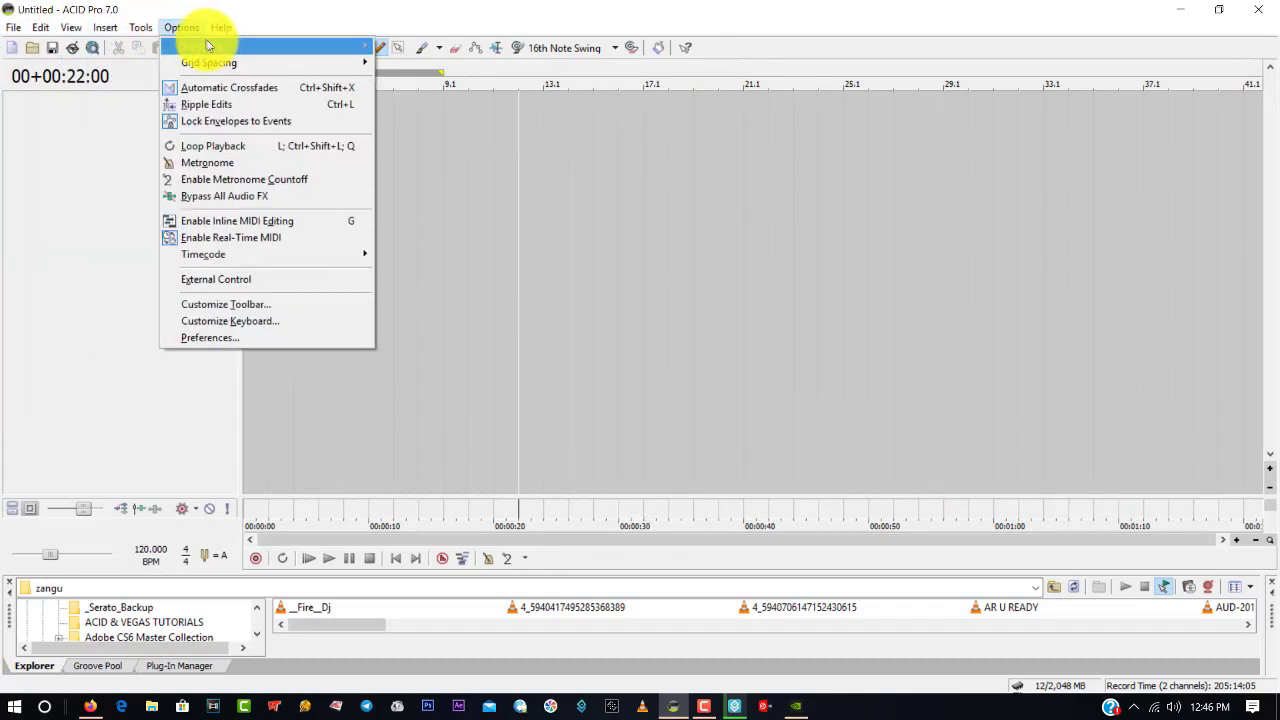
mouse_move(221, 27)
click(436, 72)
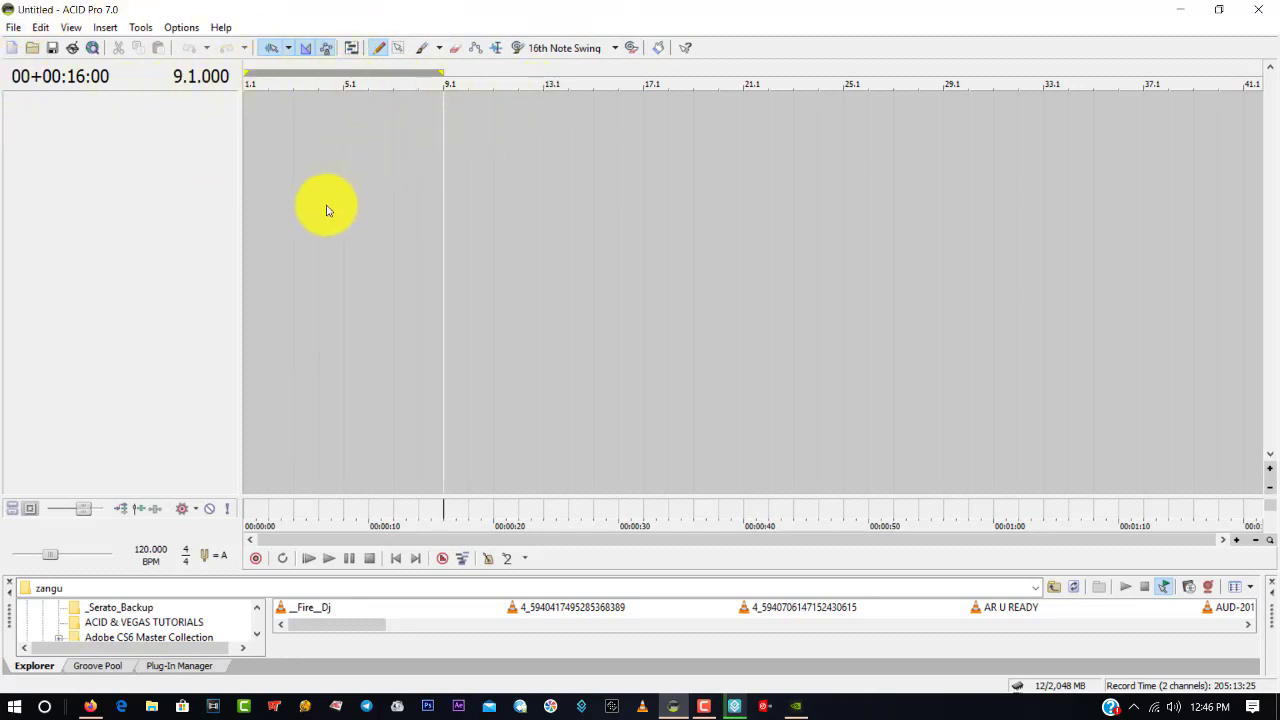
click(294, 169)
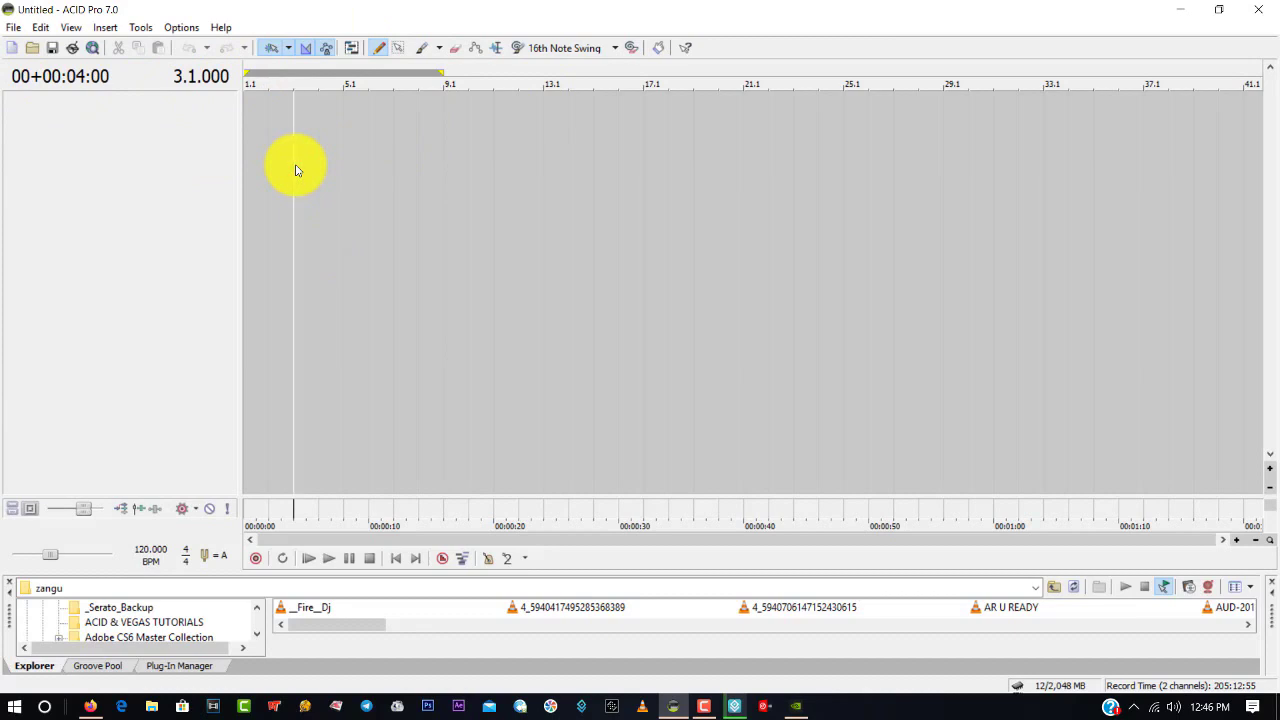
Step: Insert four empty audio tracks into the project
right_click(295, 169)
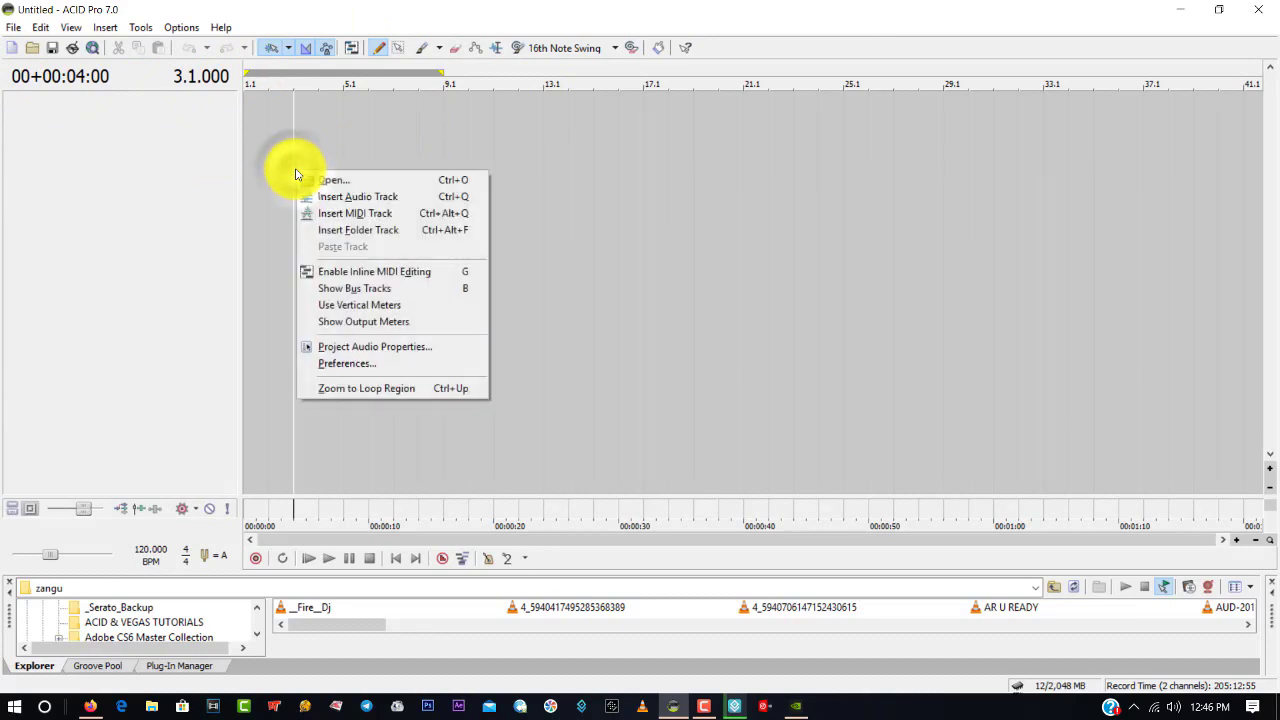
right_click(479, 117)
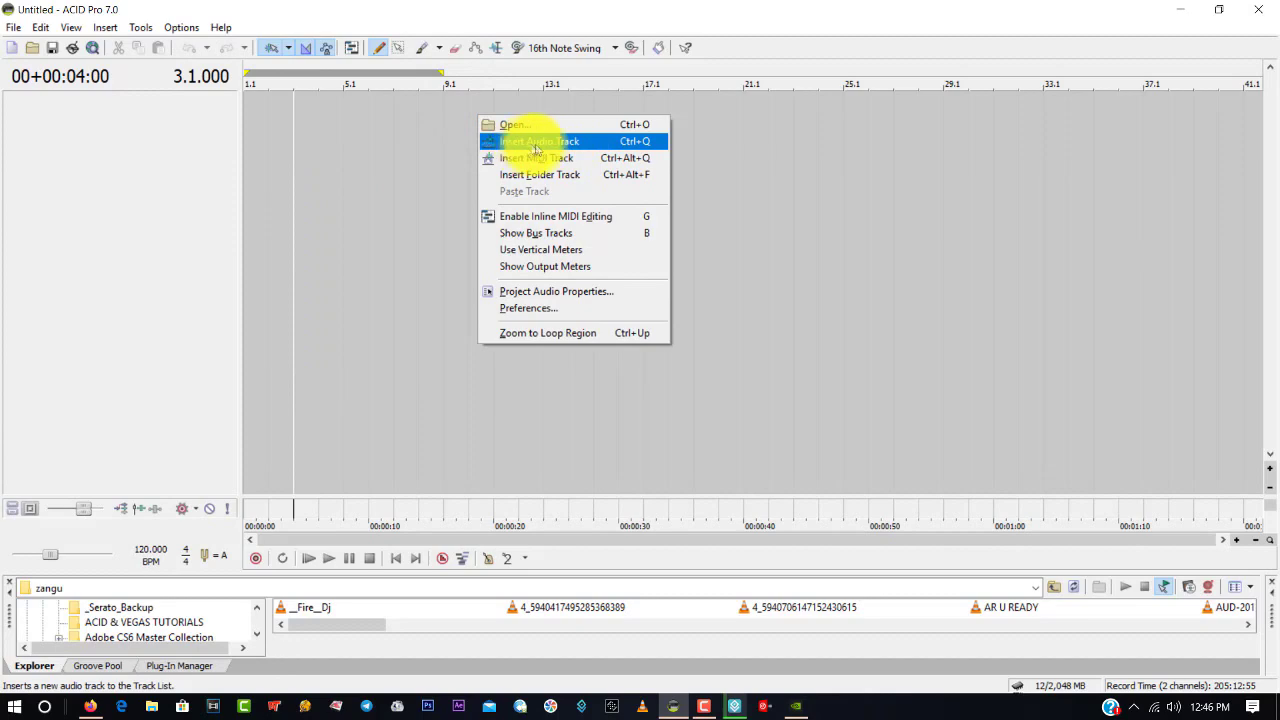
click(545, 147)
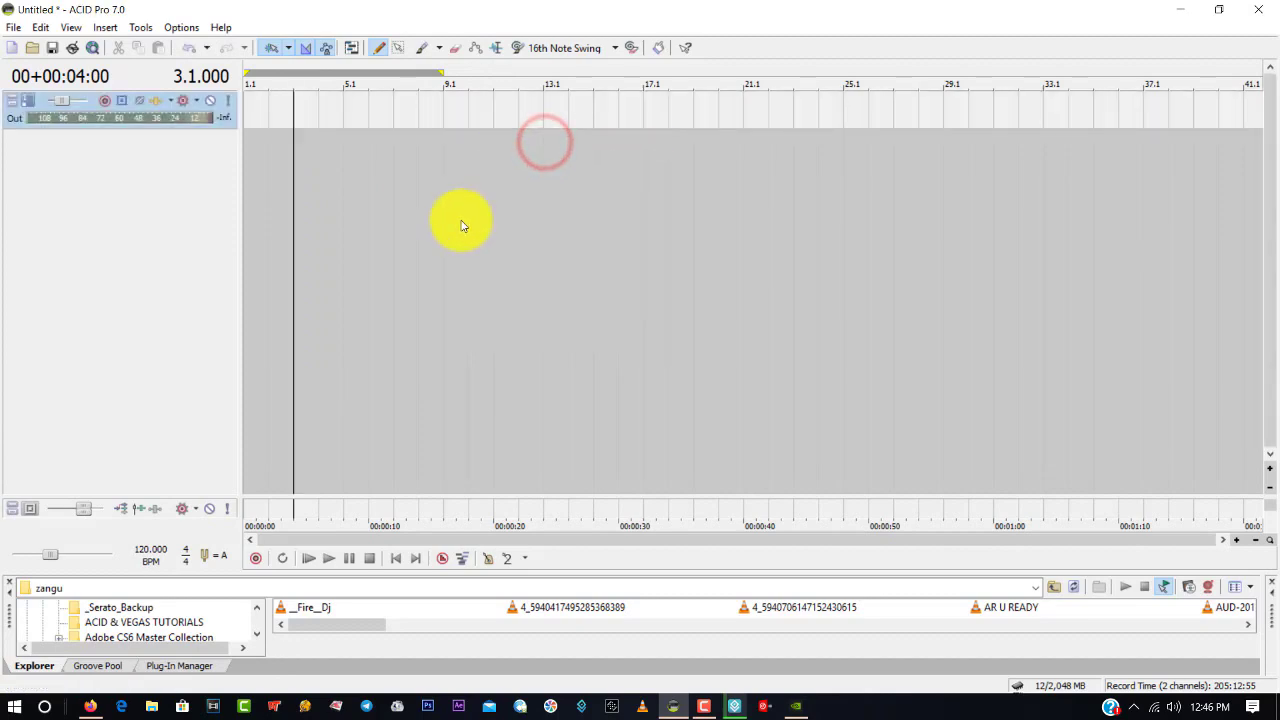
right_click(416, 198)
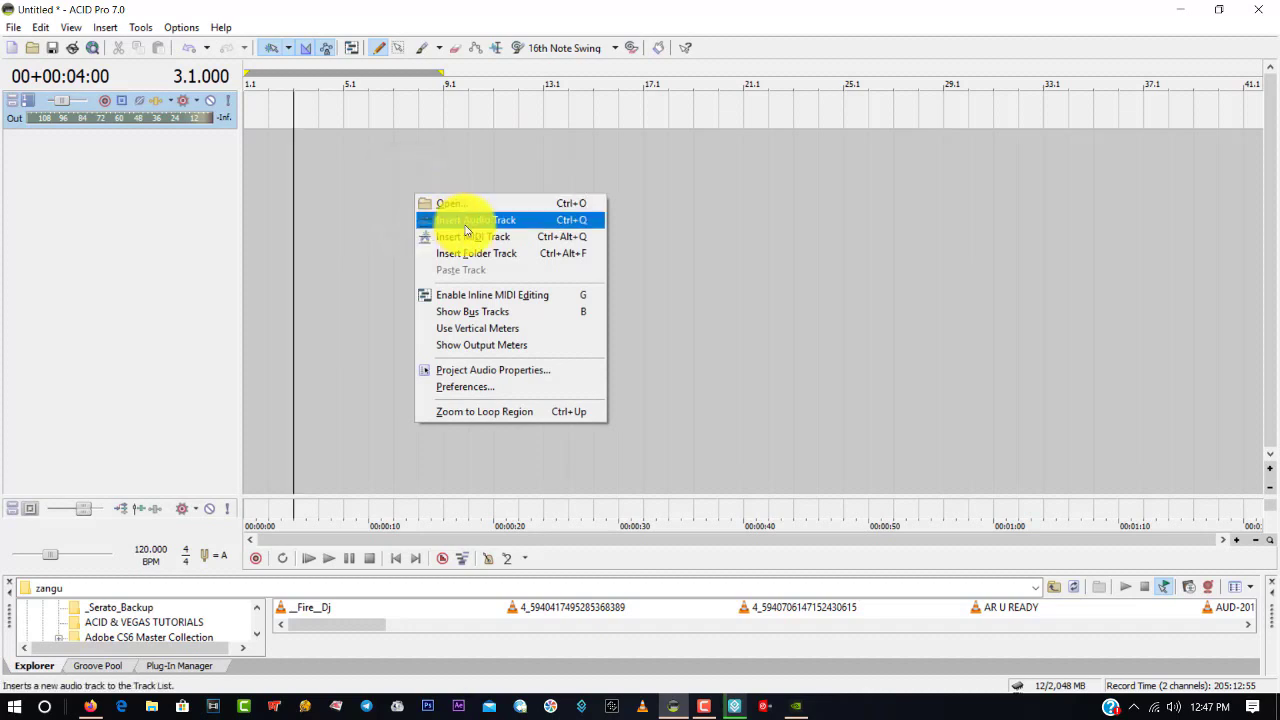
click(461, 220)
right_click(456, 256)
click(471, 277)
right_click(410, 265)
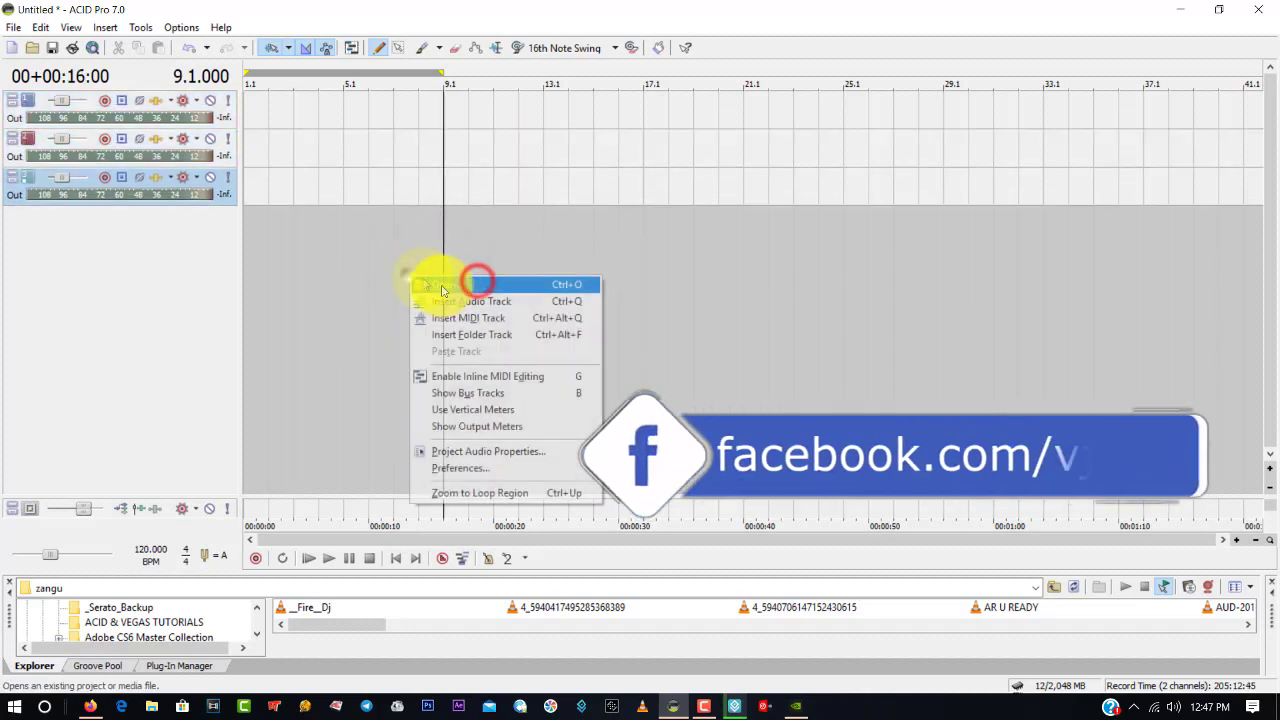
click(471, 289)
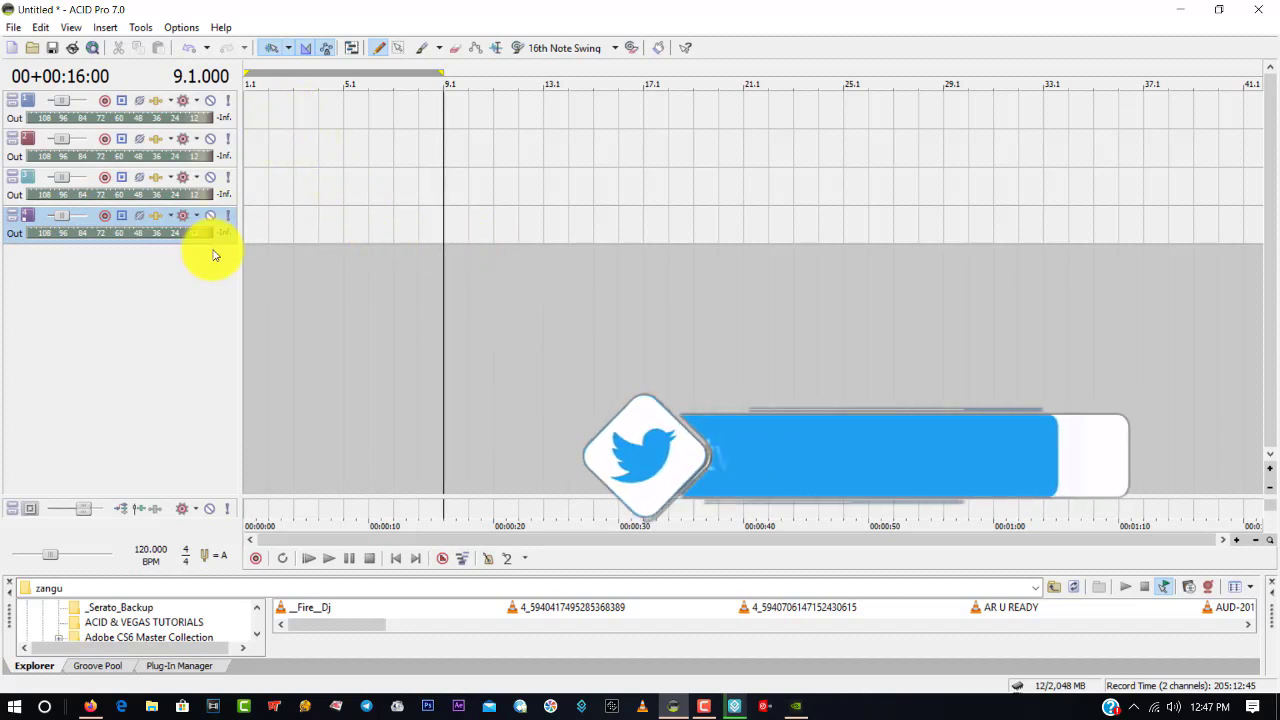
Step: Increase the height of all four audio tracks enough to expose their volume and pan controls
click(223, 210)
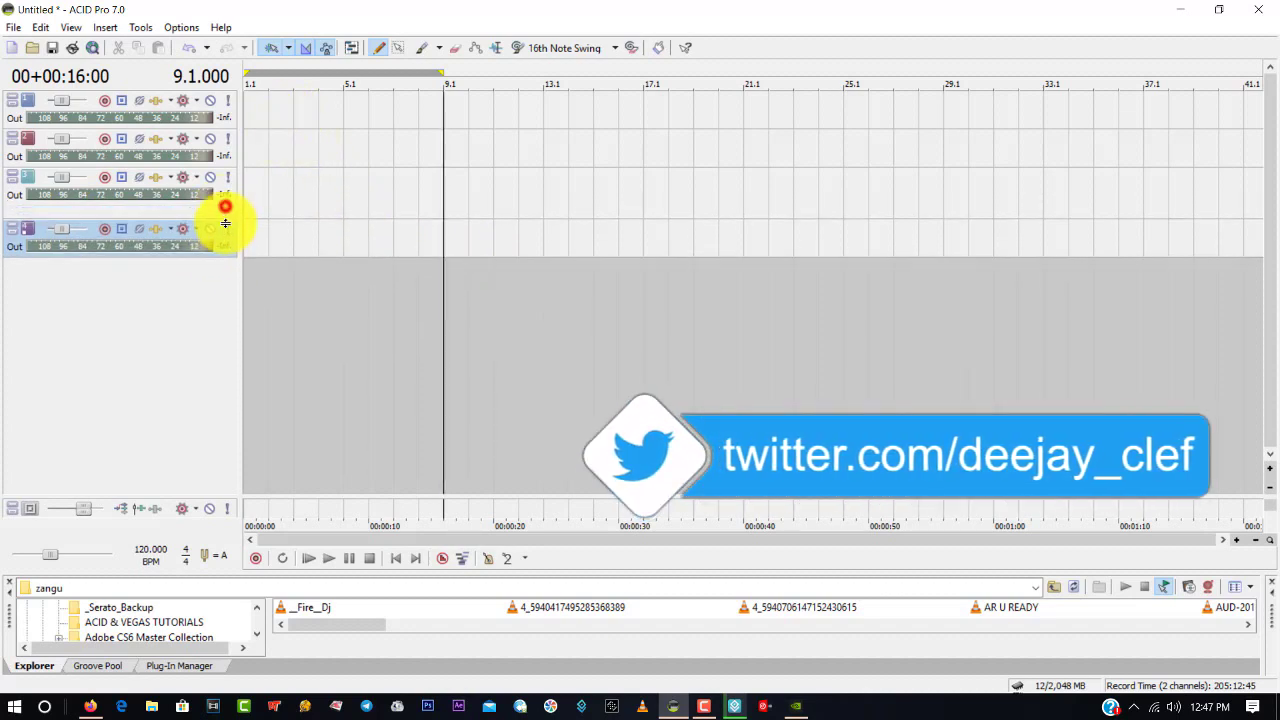
drag(213, 166, 213, 190)
drag(186, 128, 199, 152)
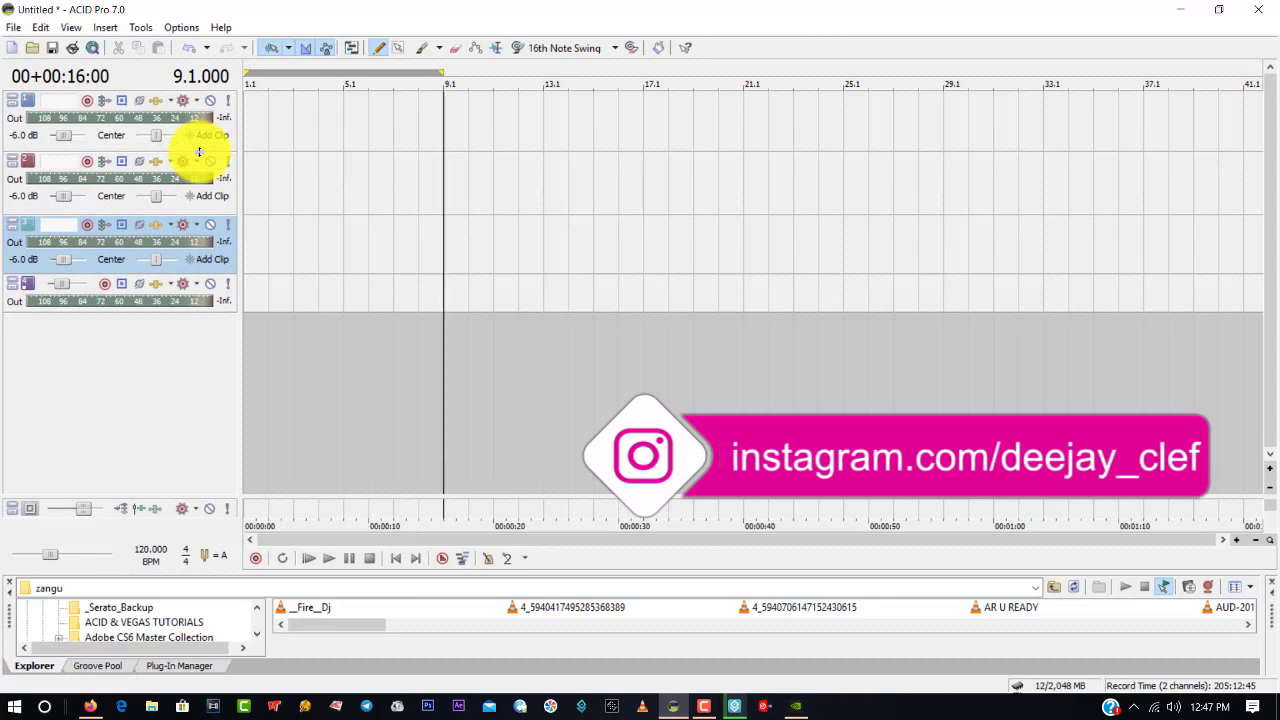
click(705, 707)
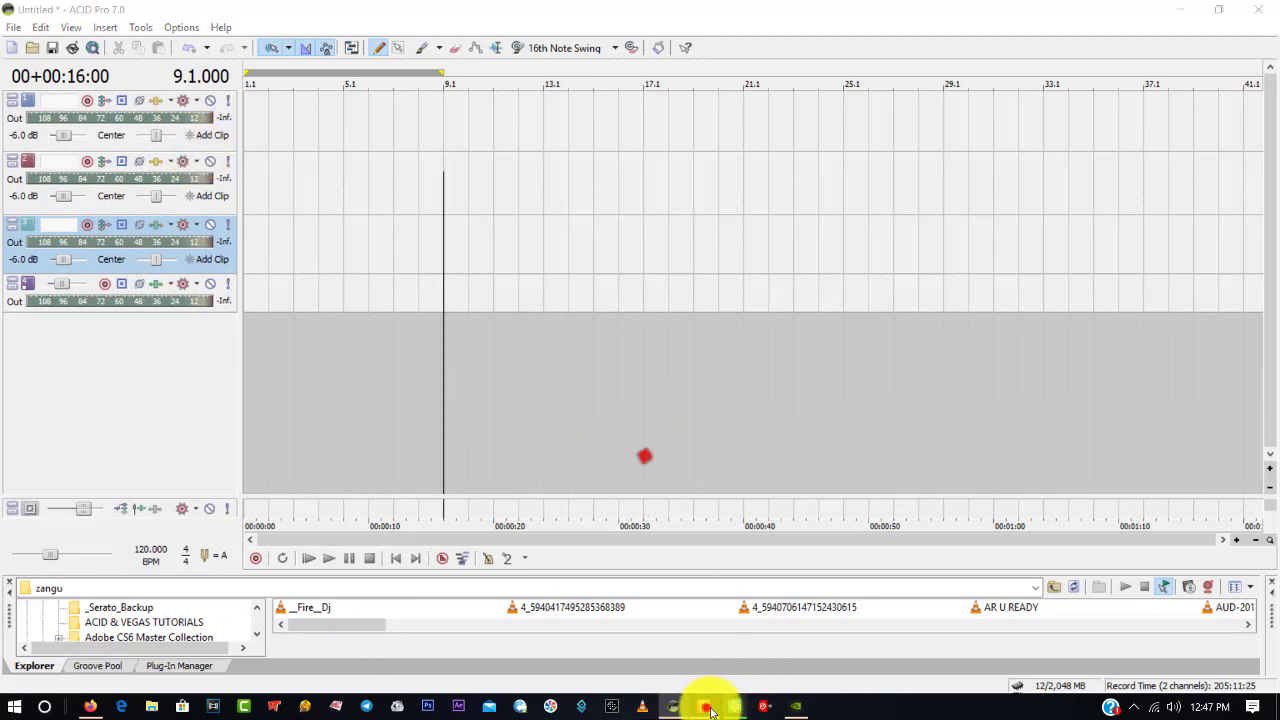
click(1214, 650)
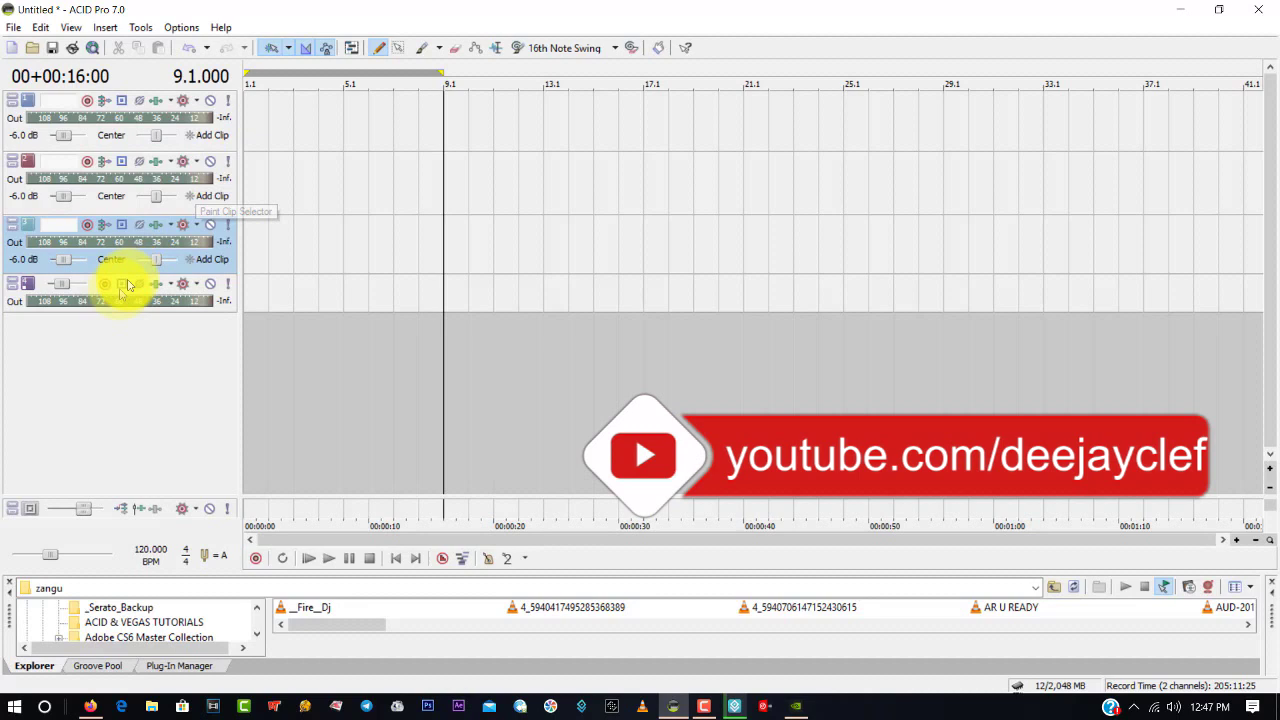
drag(125, 273, 141, 336)
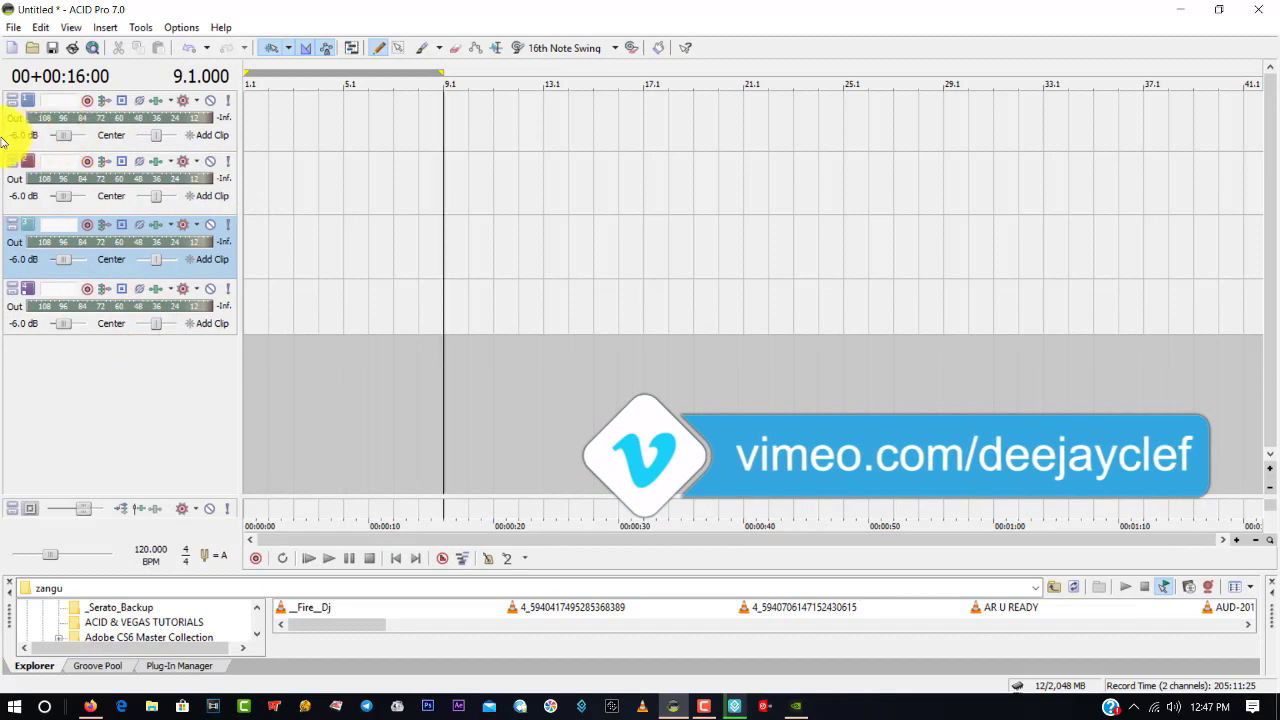
click(266, 125)
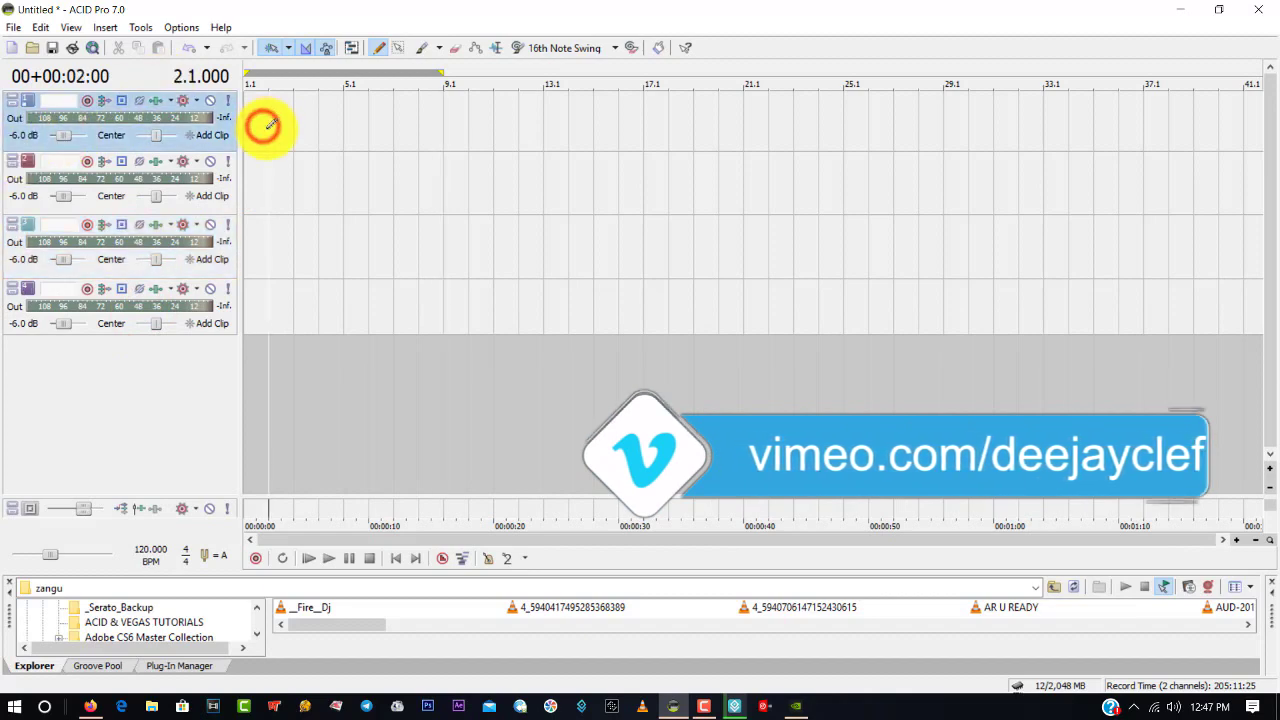
click(331, 176)
click(343, 243)
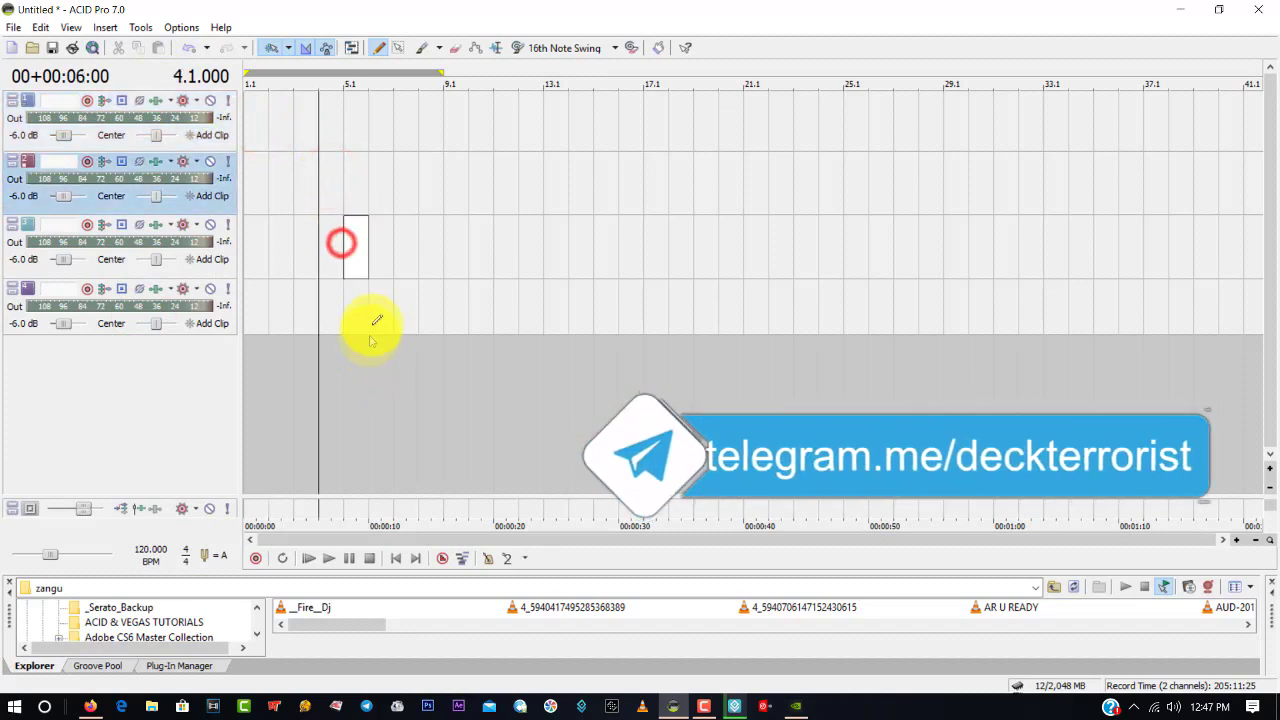
click(371, 304)
click(356, 256)
key(Delete)
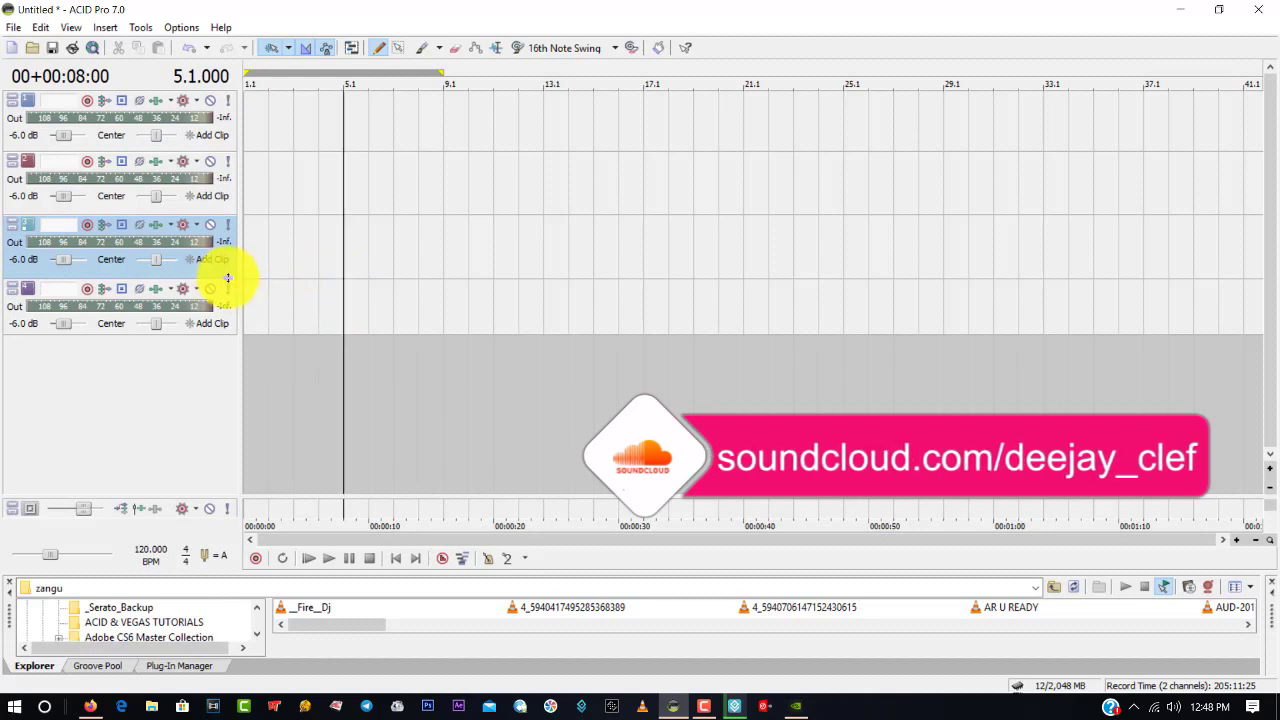
Step: Fine-tune the heights of tracks 3 and 4 and set the volume of all four tracks to 0.0 dB
drag(229, 278, 229, 271)
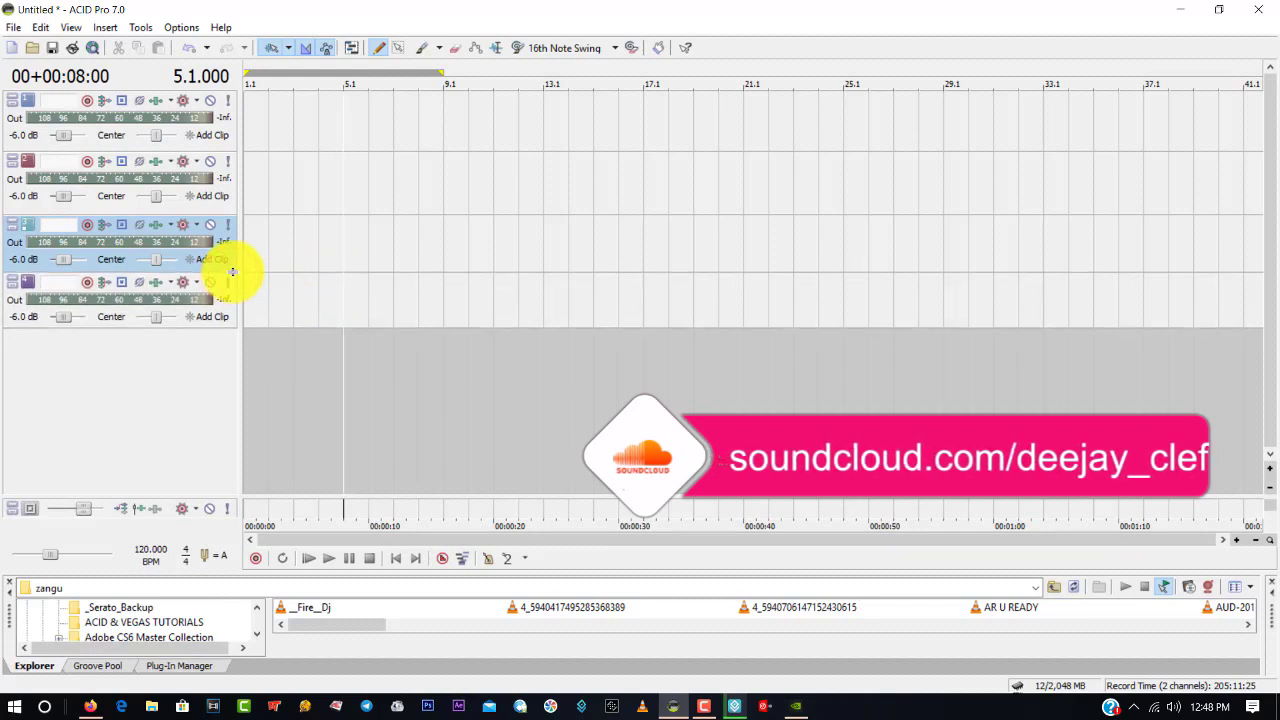
drag(205, 327, 211, 332)
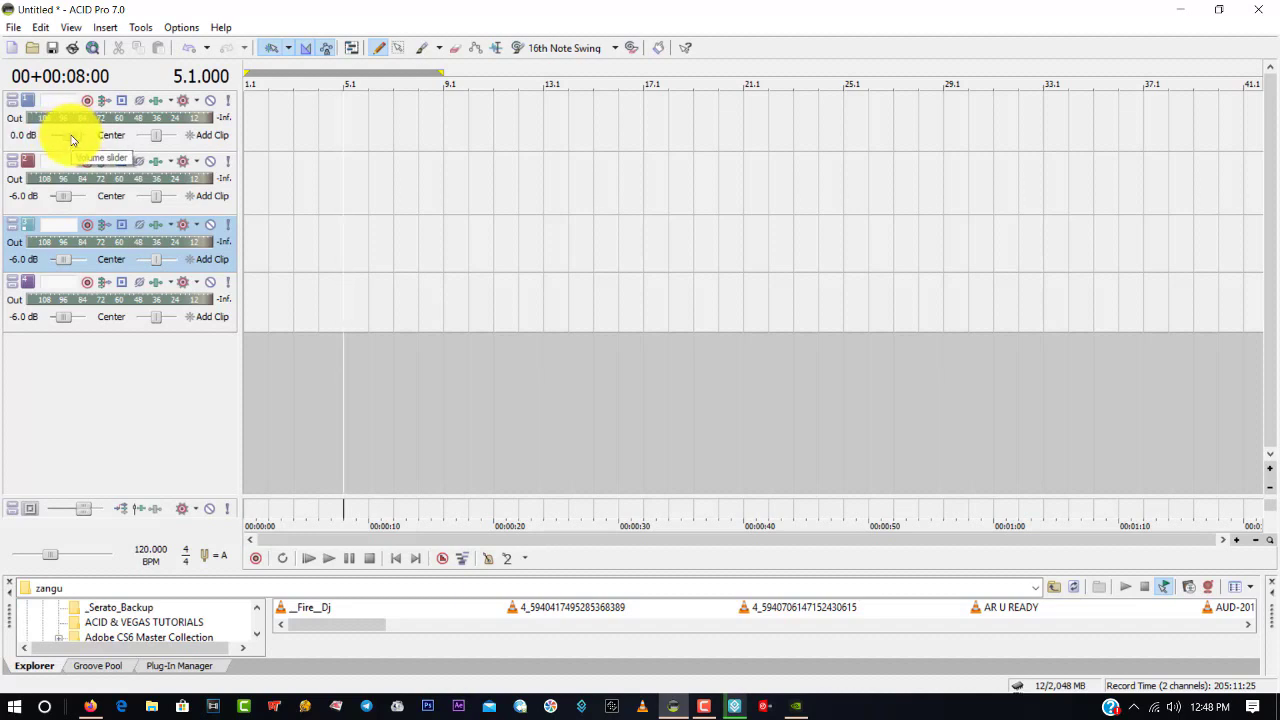
scroll(57, 208, up, 2)
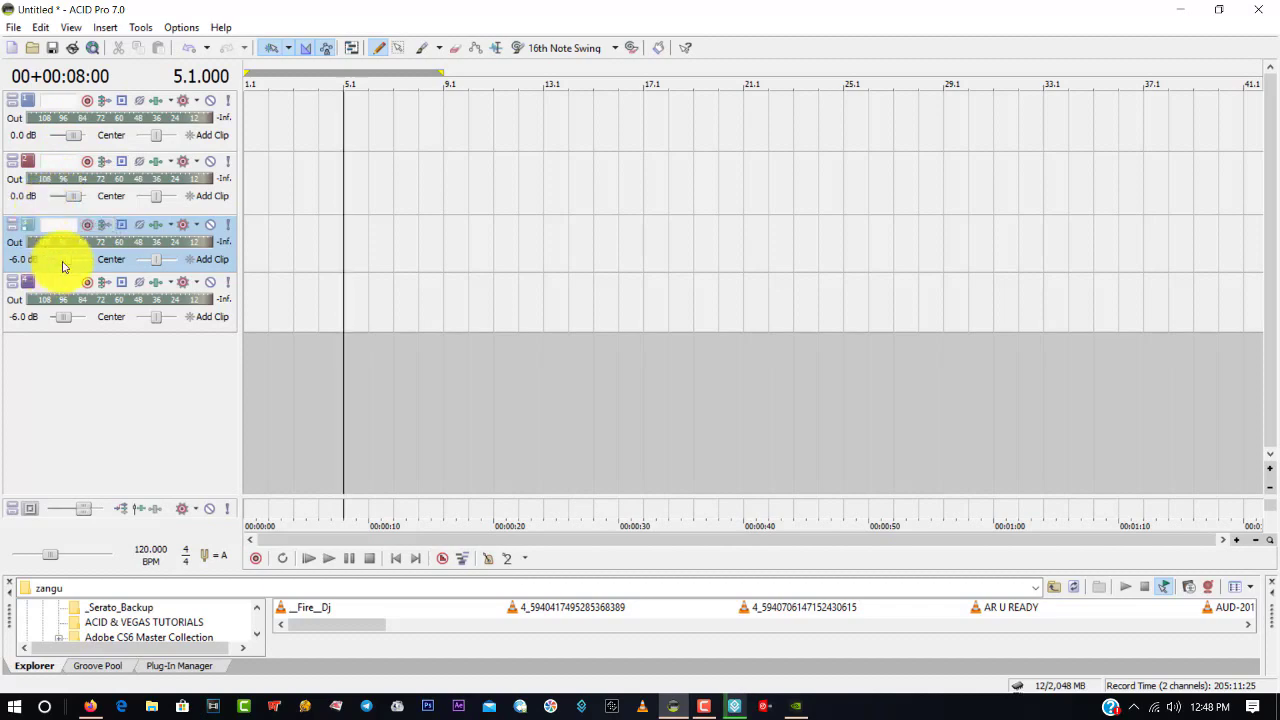
scroll(63, 264, up, 2)
scroll(63, 264, up, 1)
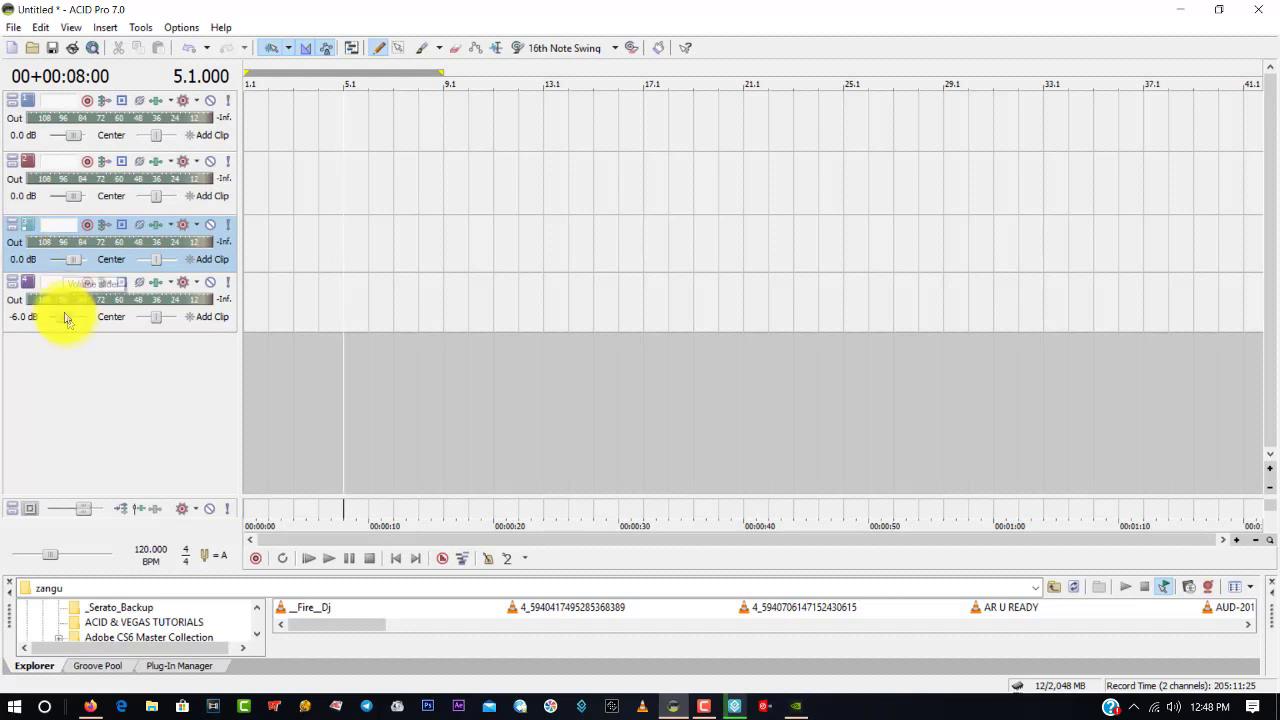
scroll(66, 320, up, 2)
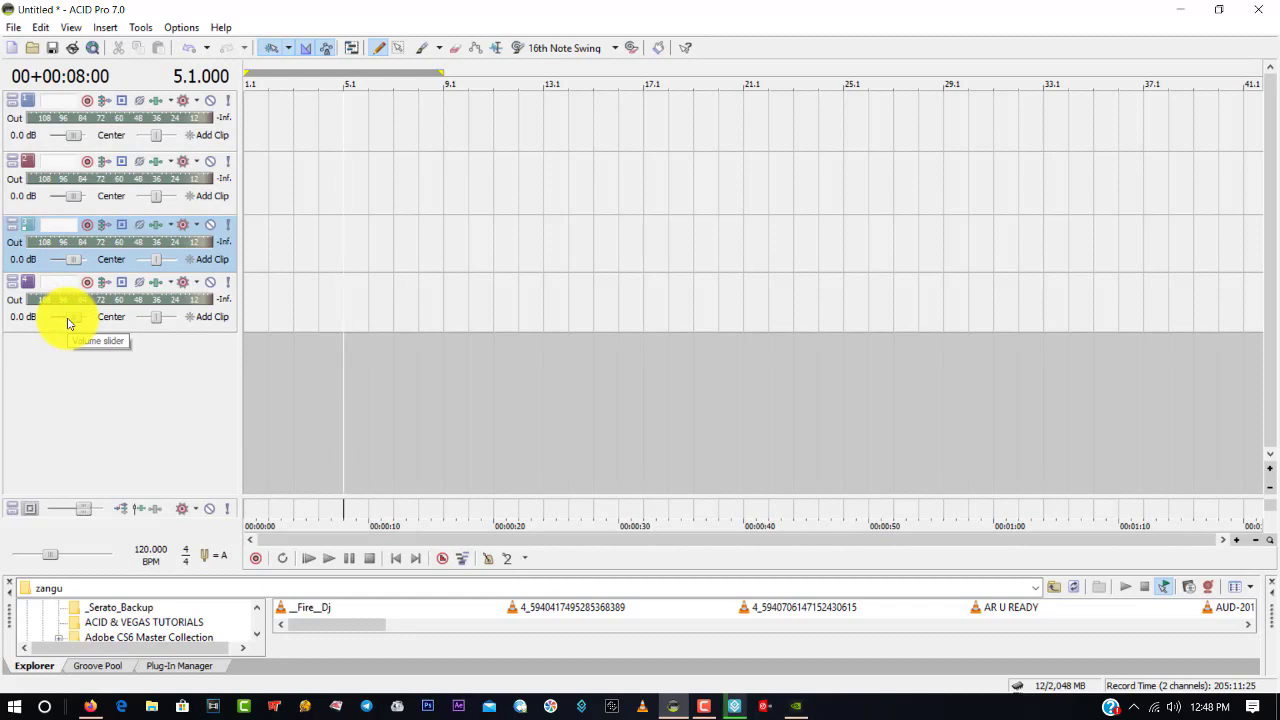
click(20, 196)
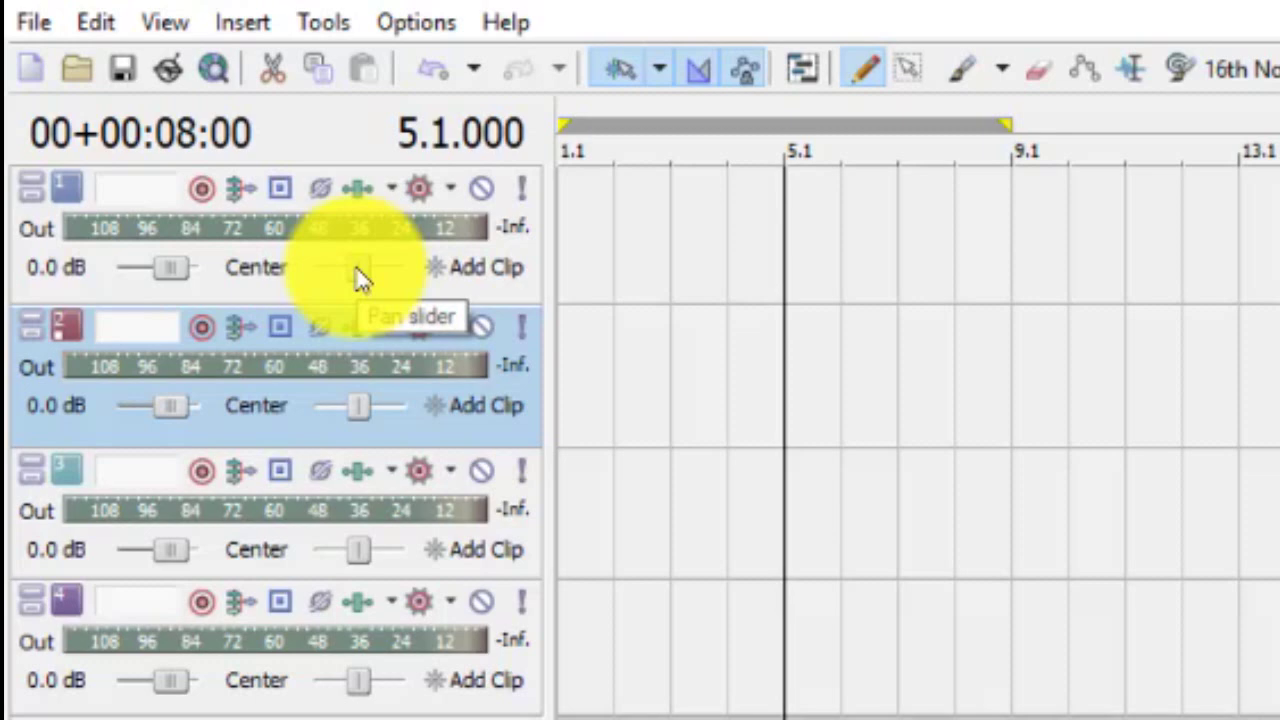
Step: Try panning track 1 to 100 % L and 100 % R and track 4 to 100 % L, returning each to Center
click(358, 268)
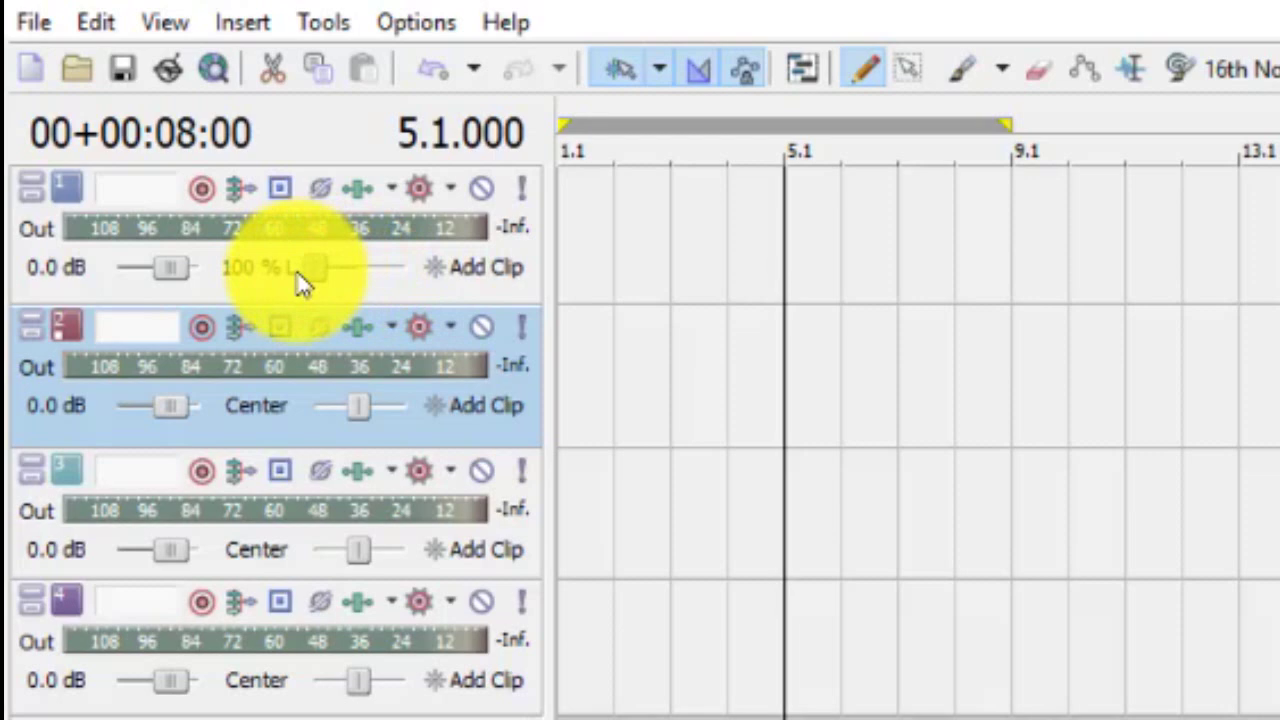
click(574, 208)
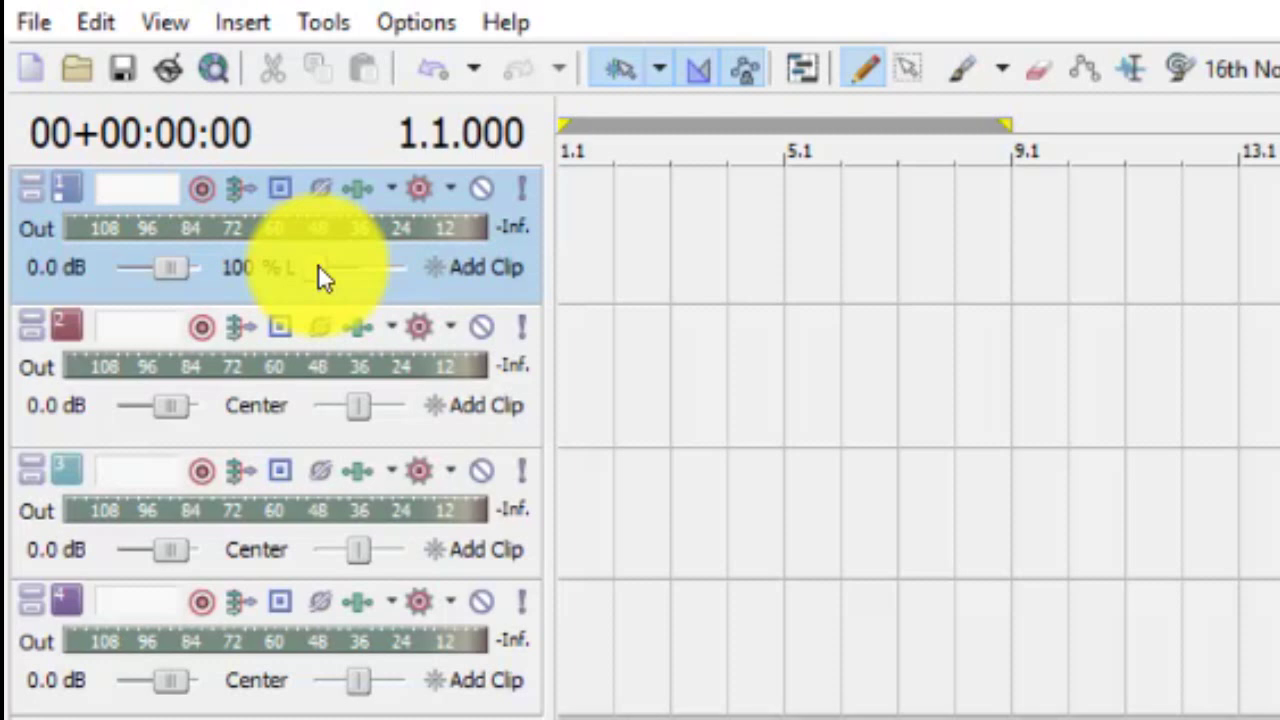
drag(316, 272, 357, 269)
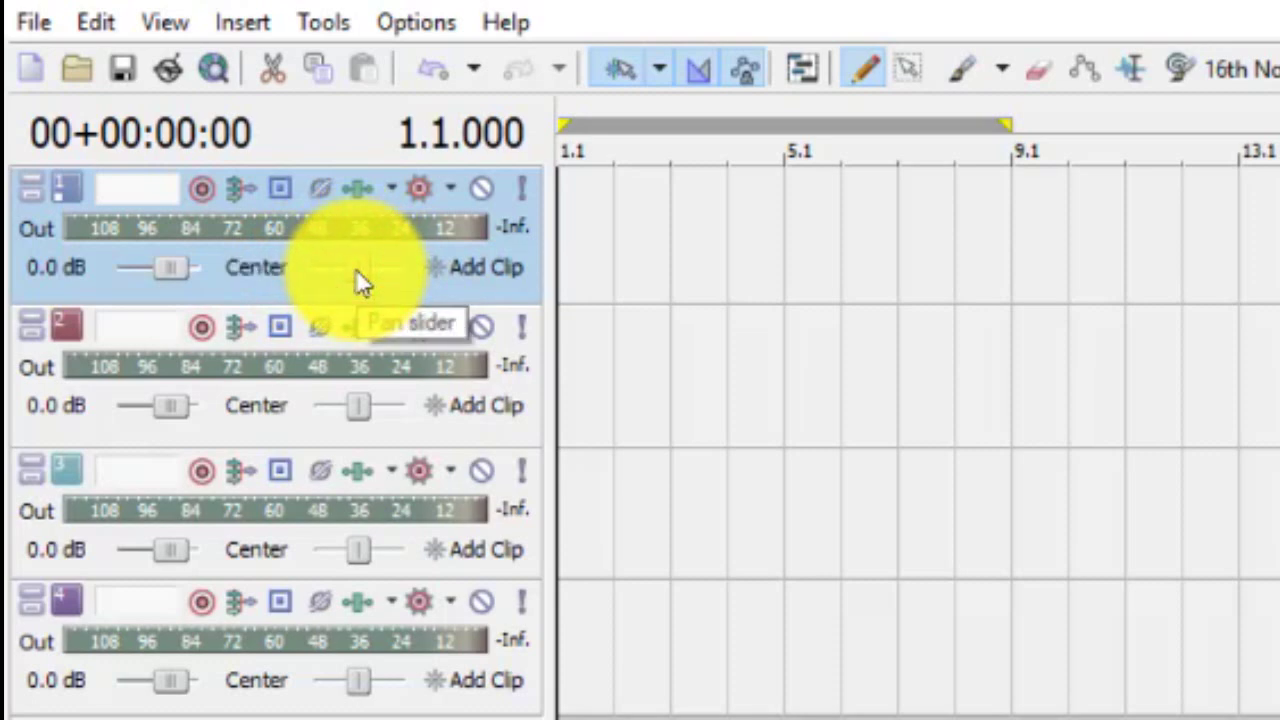
drag(356, 269, 450, 285)
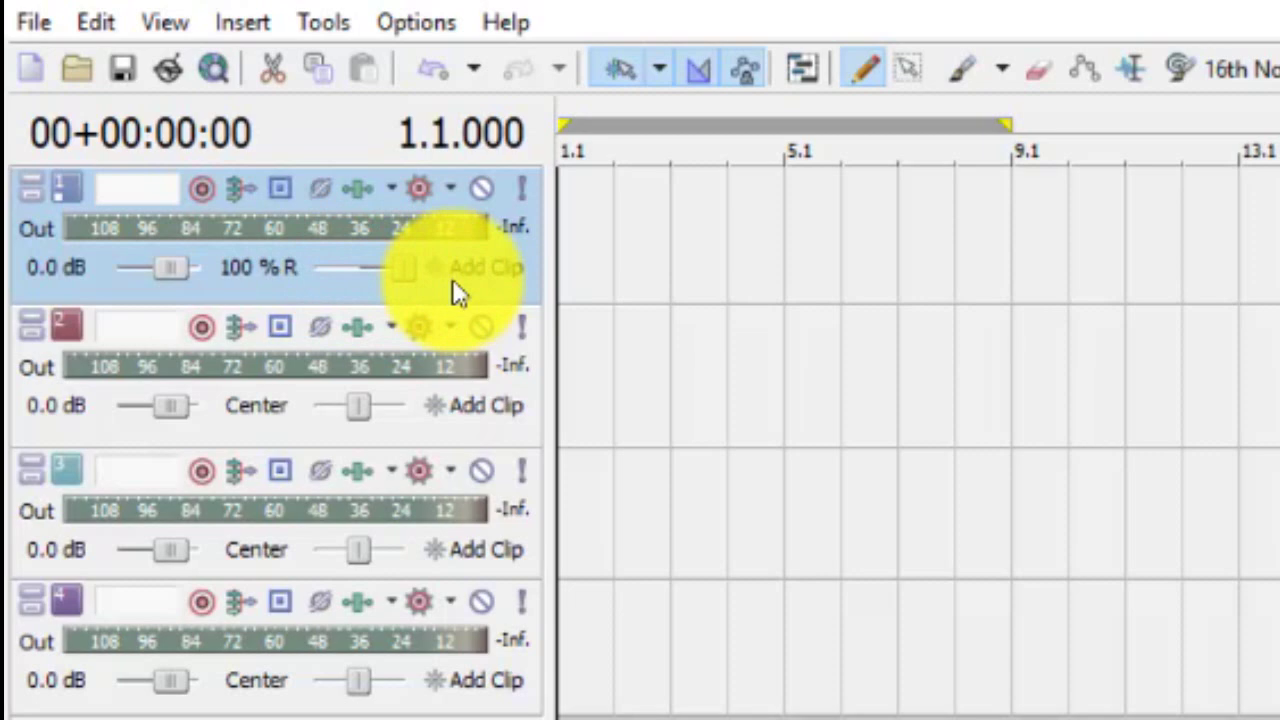
double_click(418, 288)
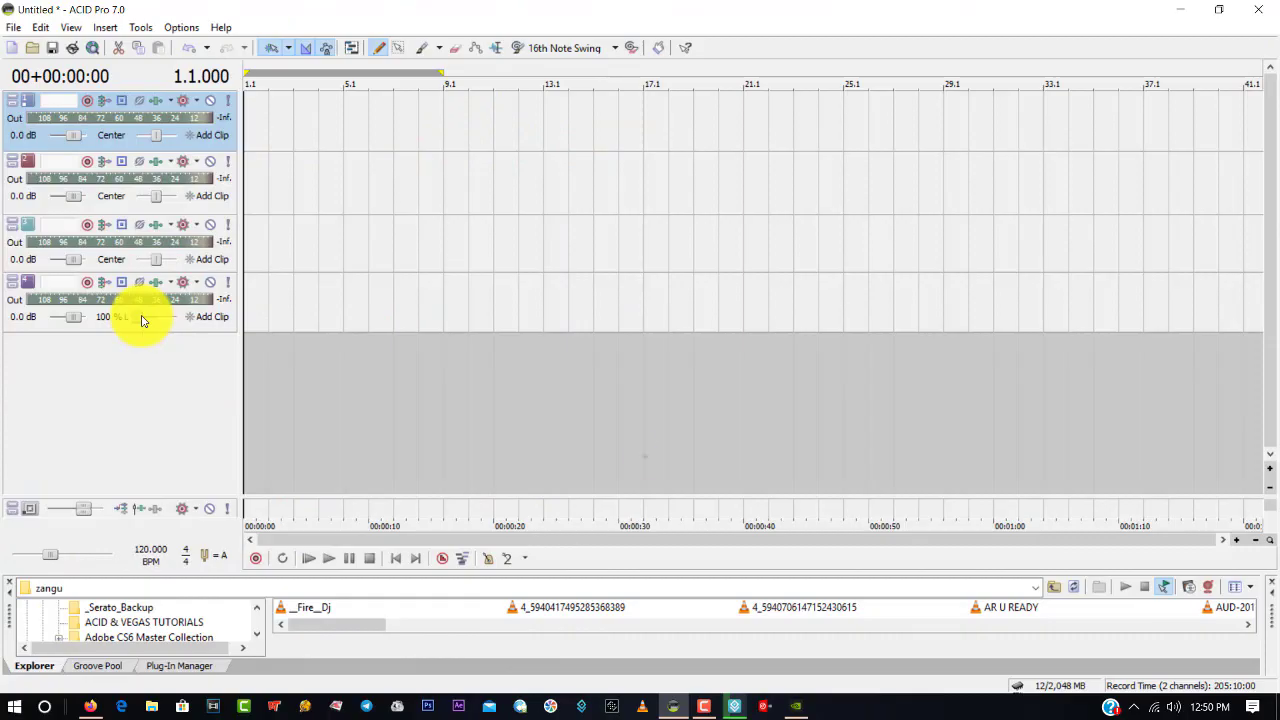
drag(385, 712, 368, 718)
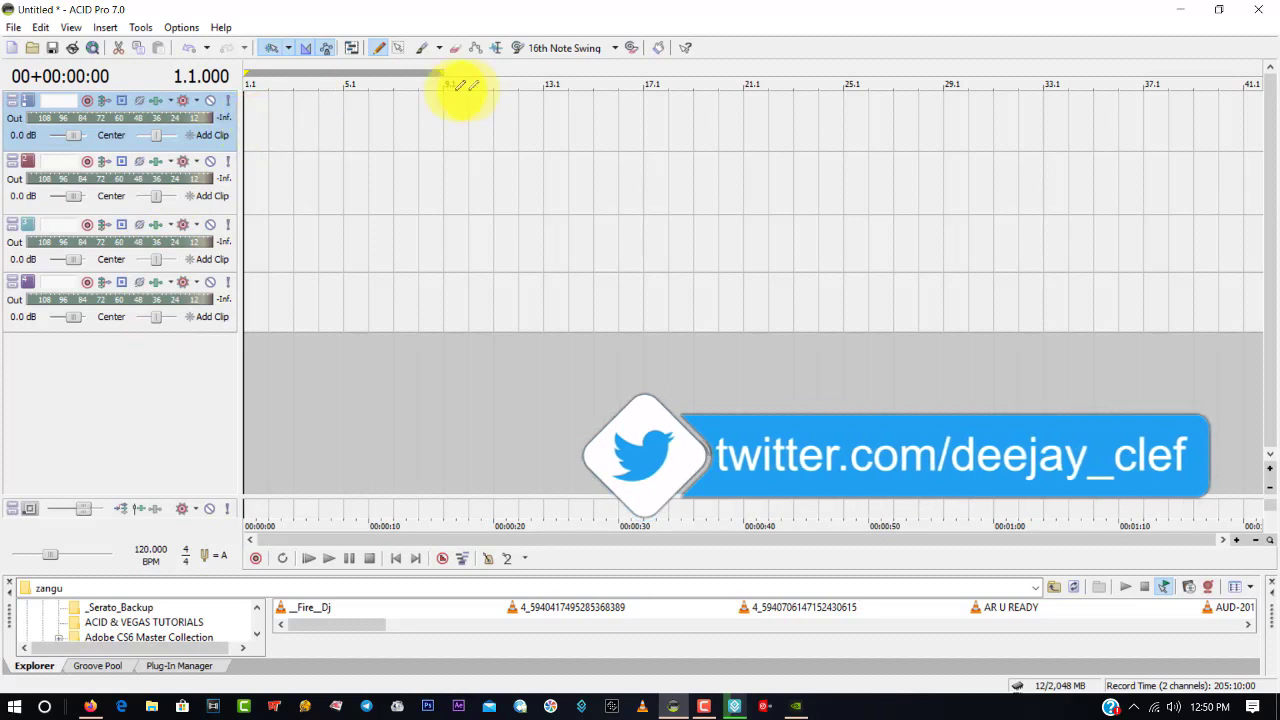
click(159, 105)
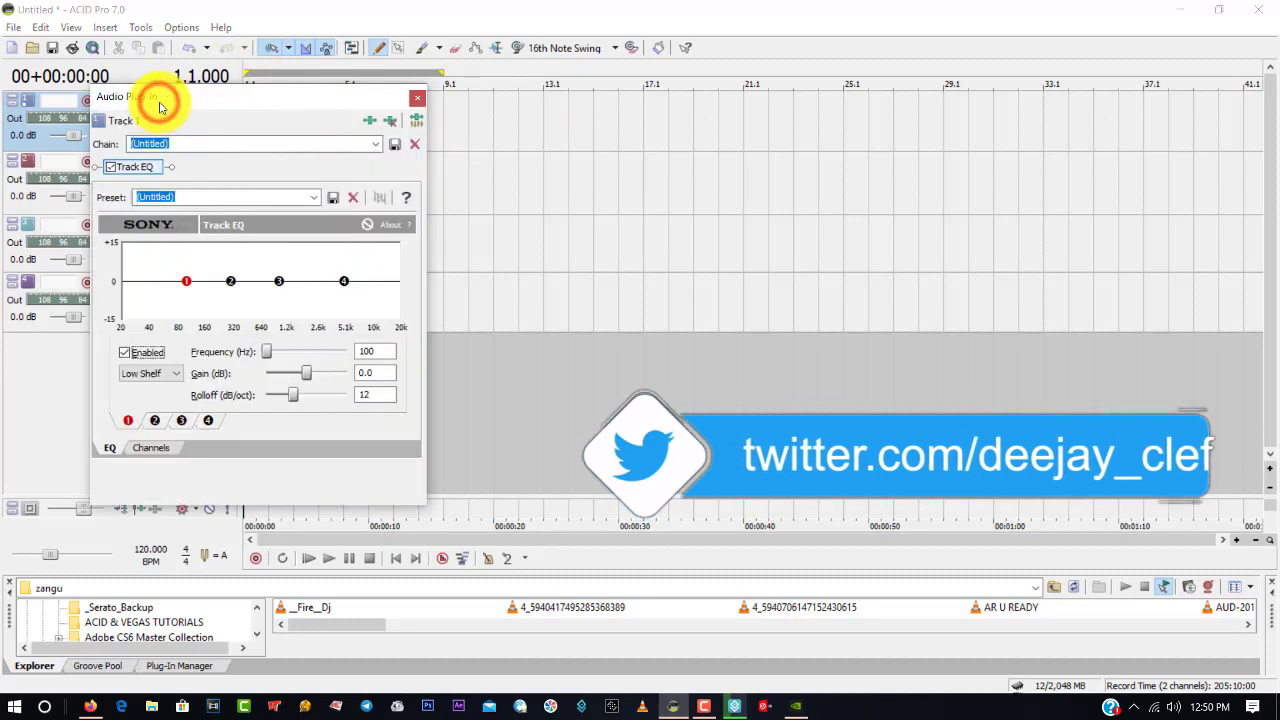
drag(180, 95, 403, 52)
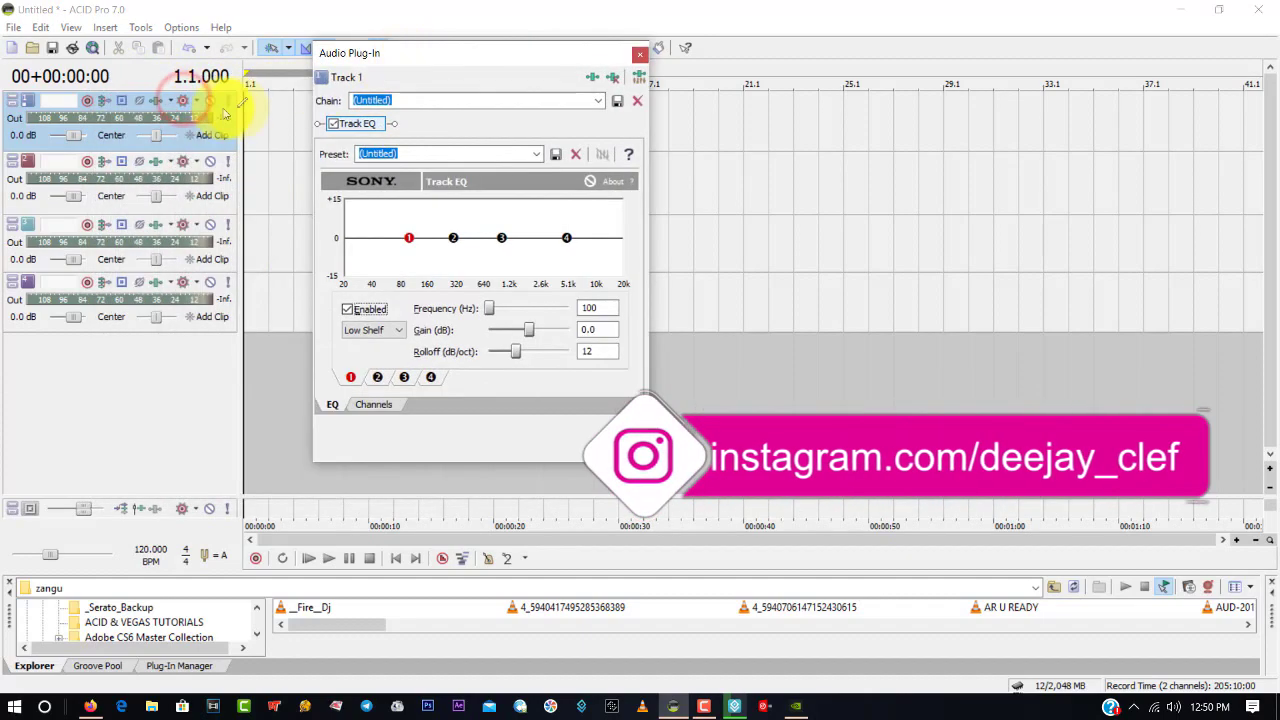
click(639, 53)
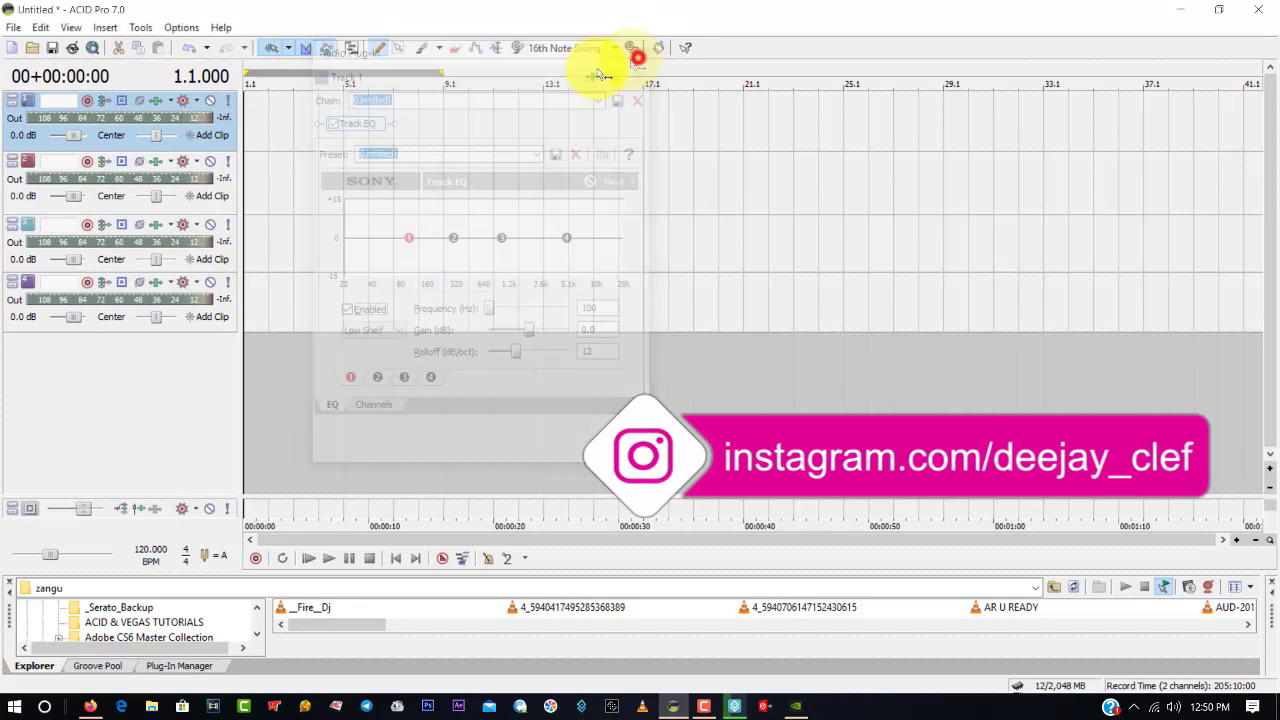
Step: Open the audio effects chain of track 1 and bring up the Plug-In Chooser for it
click(155, 105)
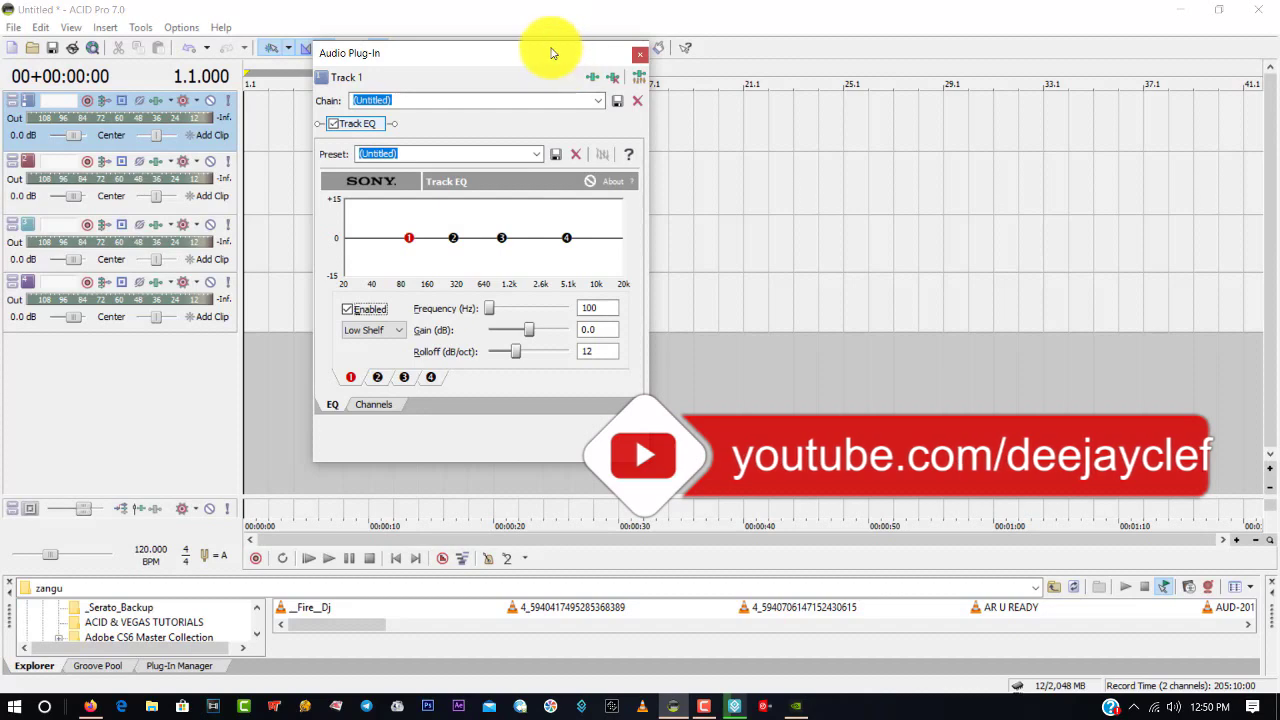
drag(549, 53, 432, 93)
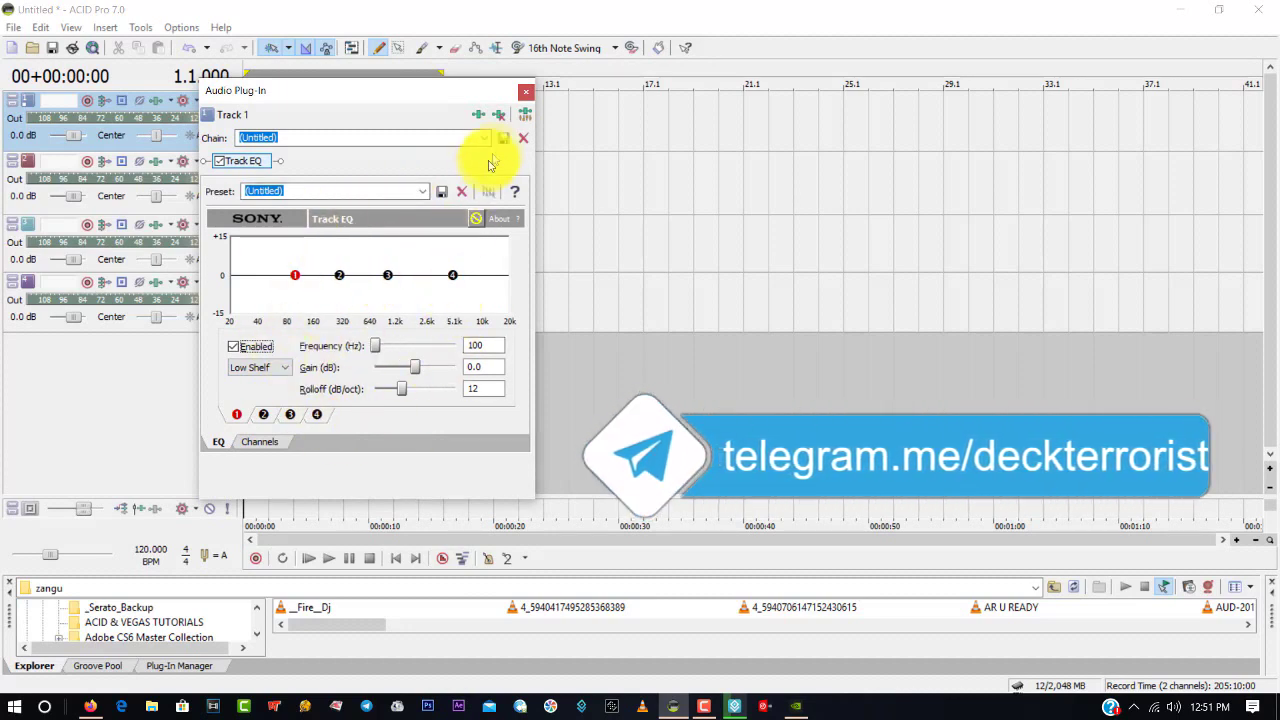
click(476, 117)
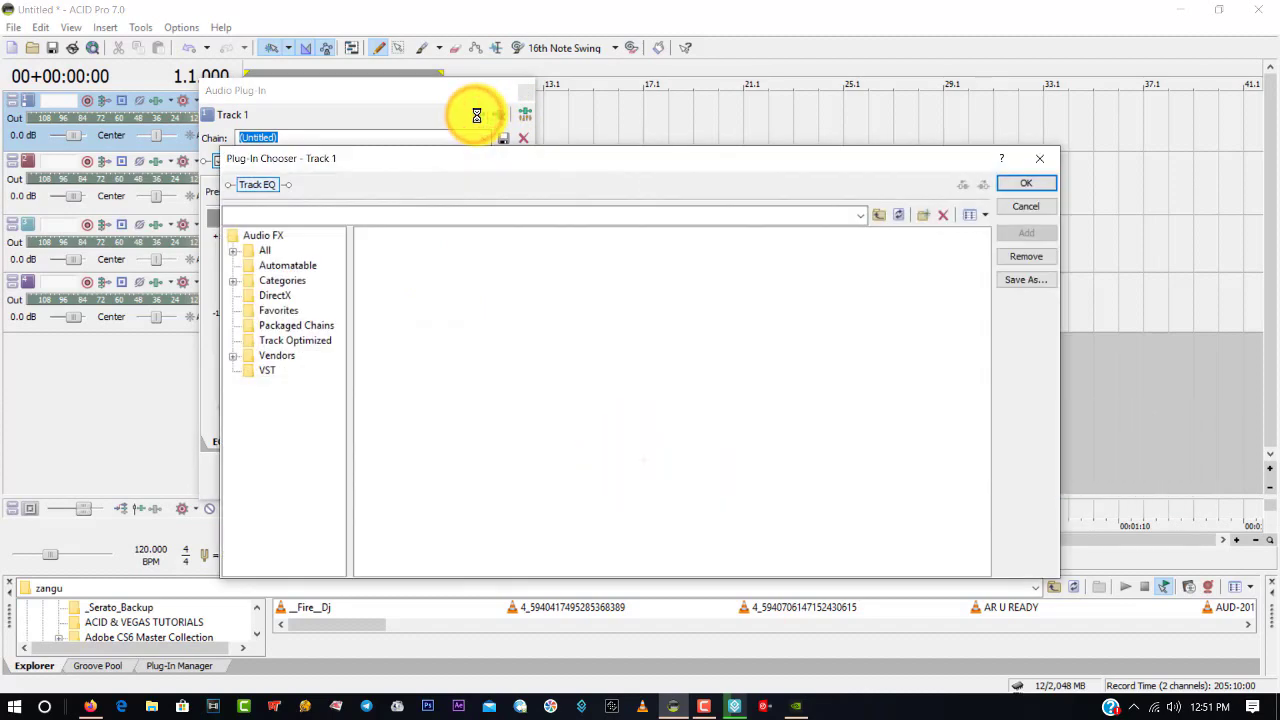